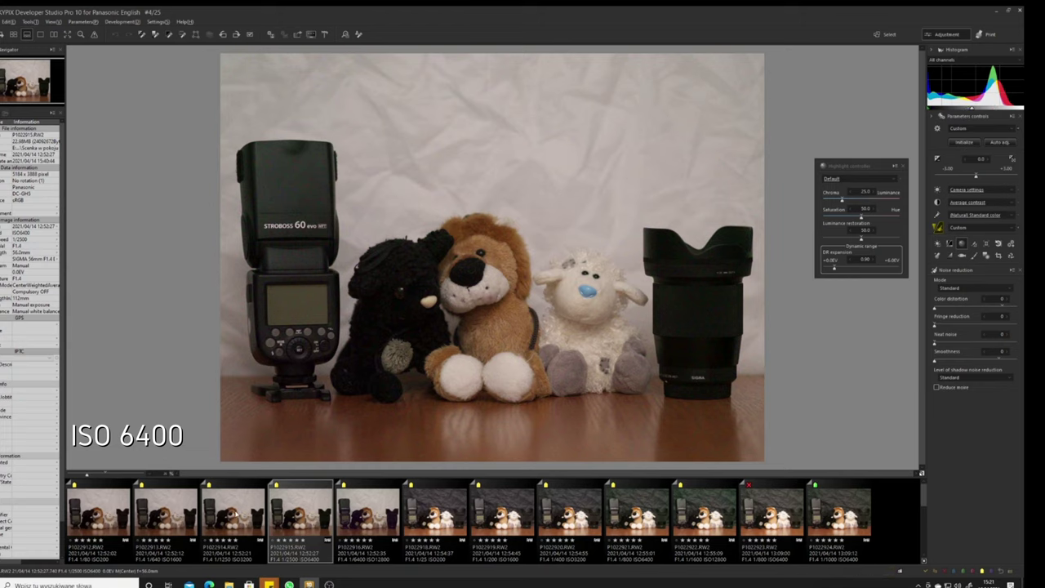
# - Compare the ISO 3200, ISO 6400 and ISO 12800 light-background photos at full view
pyautogui.press('Left')
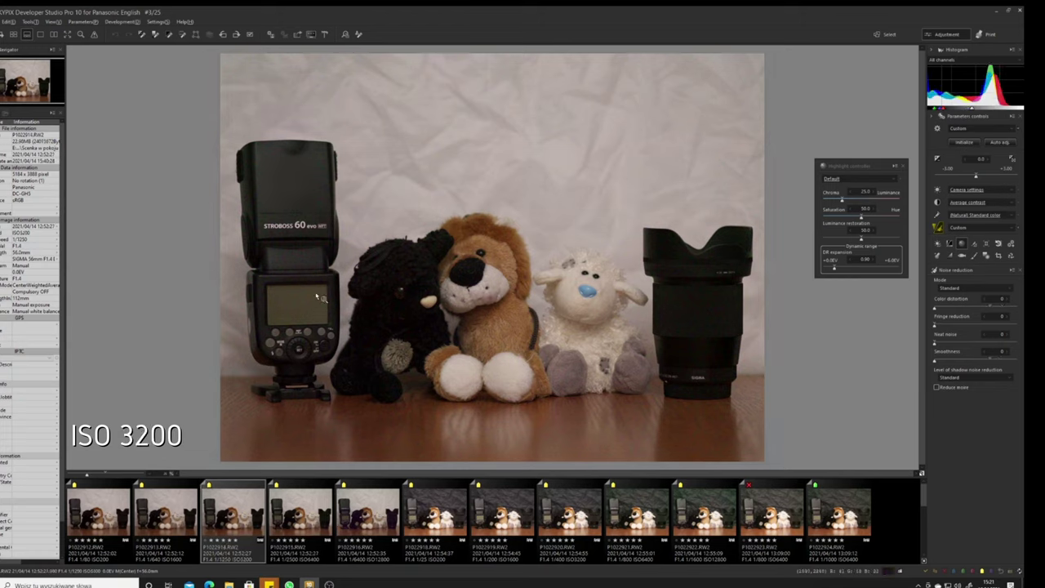
pyautogui.click(308, 517)
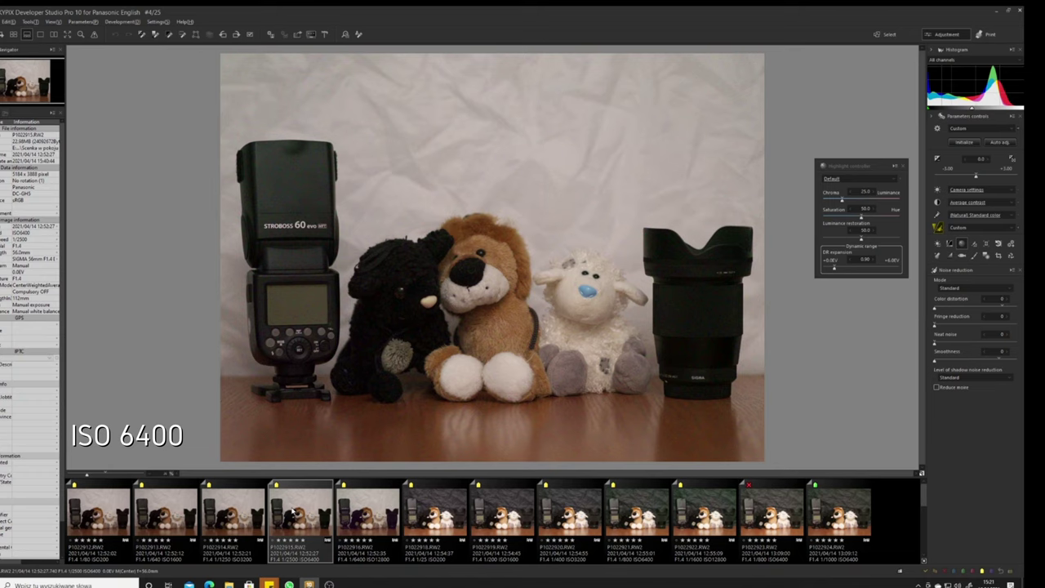
pyautogui.click(360, 512)
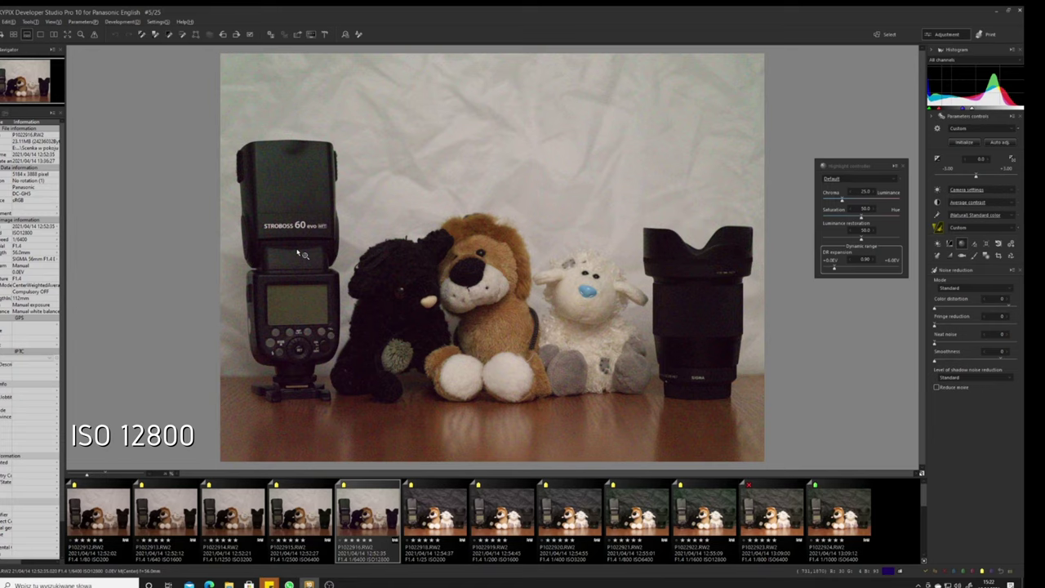
# - Magnify the ISO 200 light-background photo around the black toy, and dock the floating Highlight controller below the Noise reduction settings
pyautogui.click(96, 515)
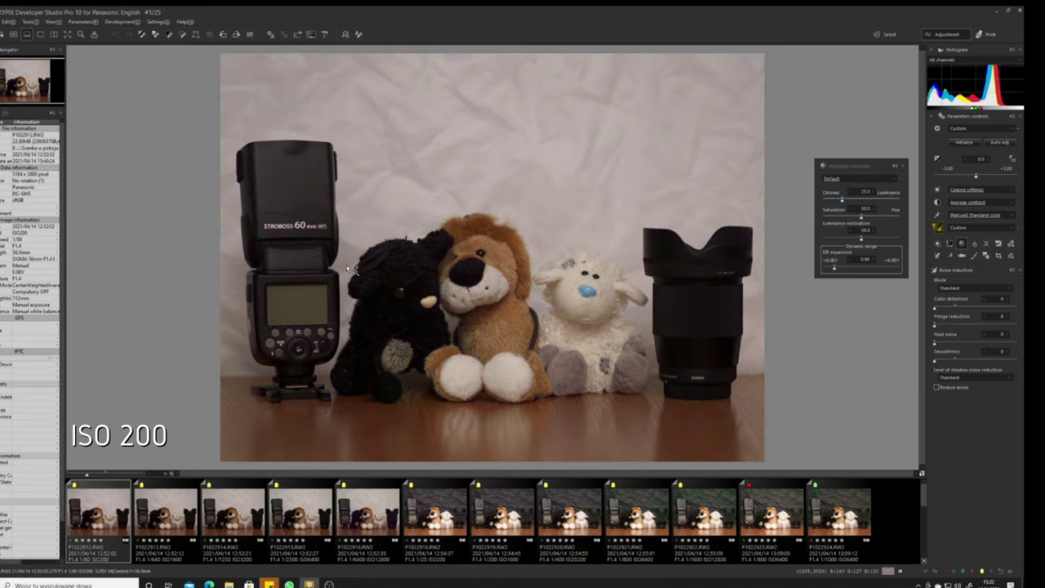
pyautogui.click(351, 270)
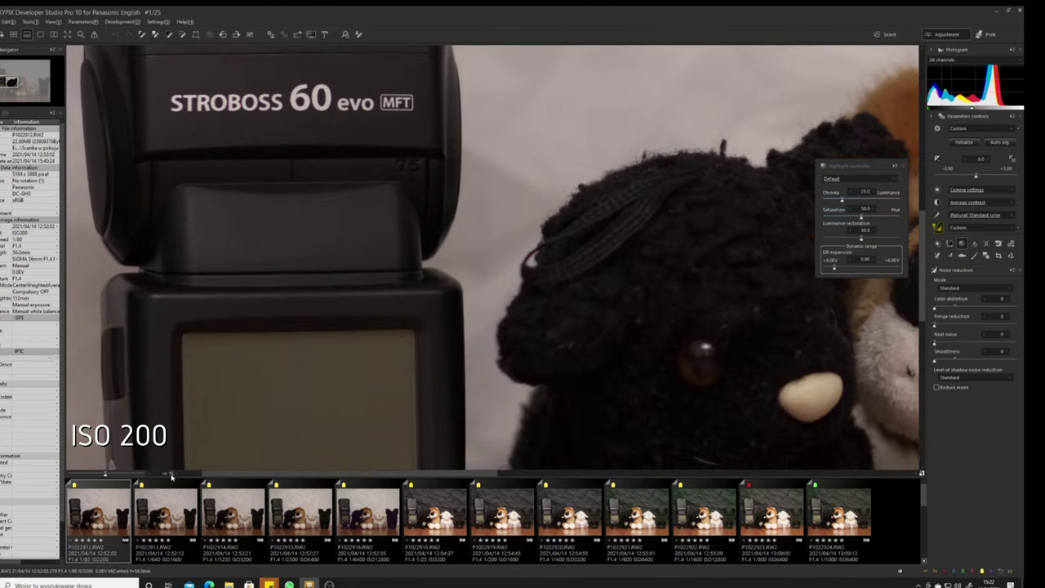
pyautogui.moveTo(532, 253); pyautogui.dragTo(423, 205)
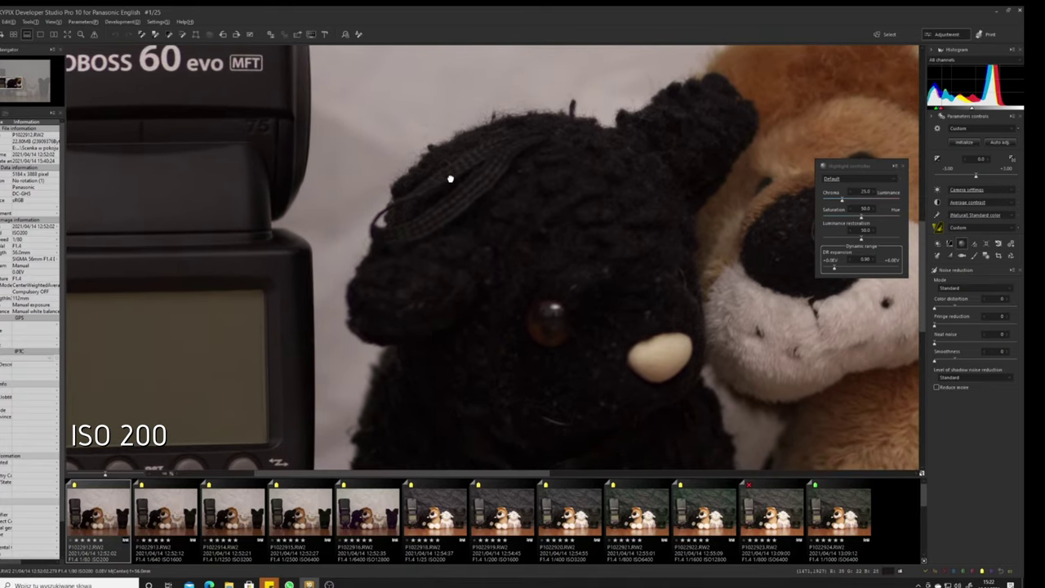
pyautogui.moveTo(855, 167); pyautogui.dragTo(976, 412)
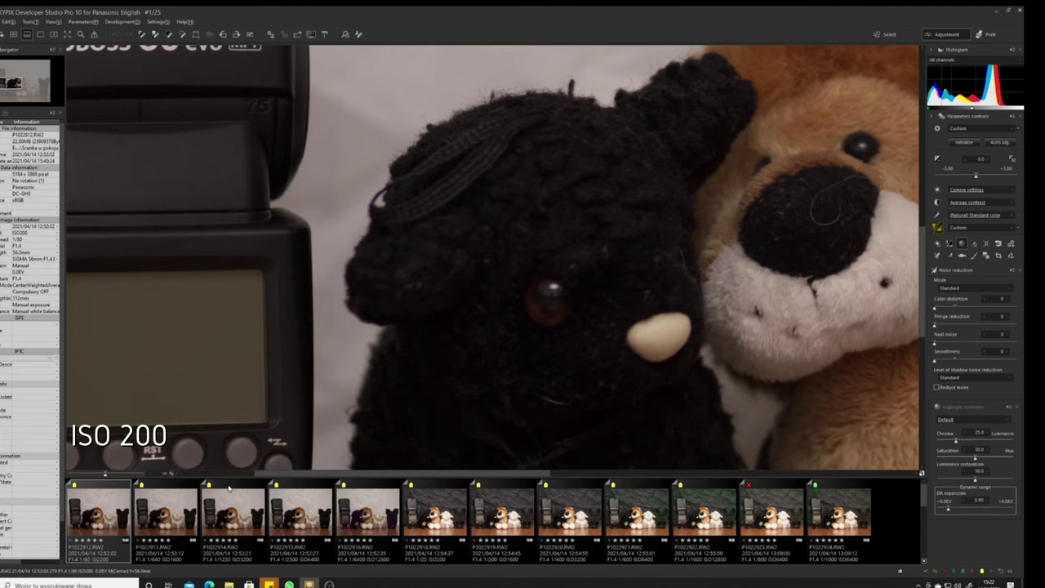
# - Examine noise on the magnified black toy in the ISO 1600, 3200, 6400 and 12800 light-background photos, then return to full view
pyautogui.click(162, 515)
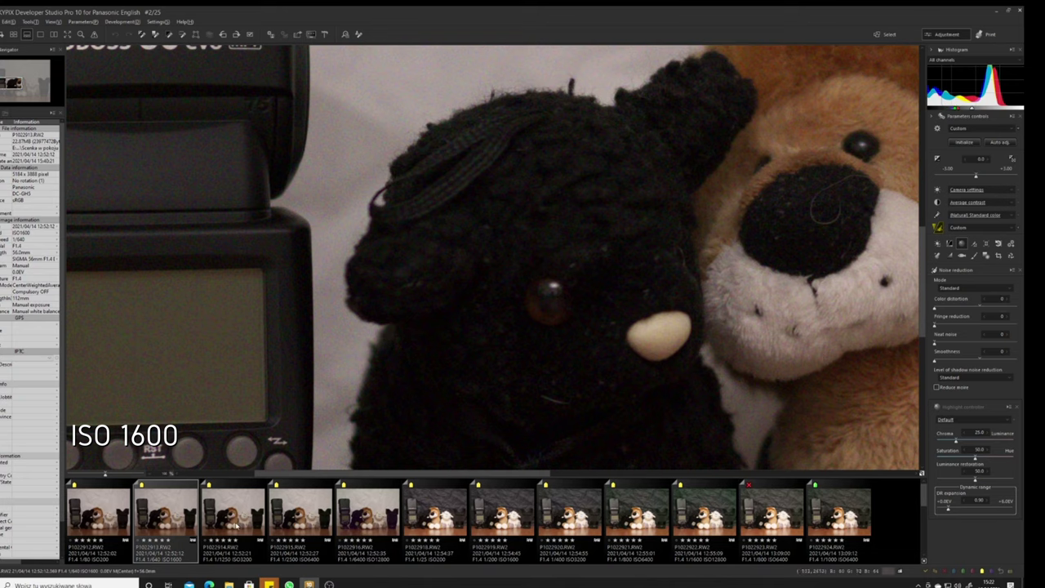
pyautogui.click(236, 516)
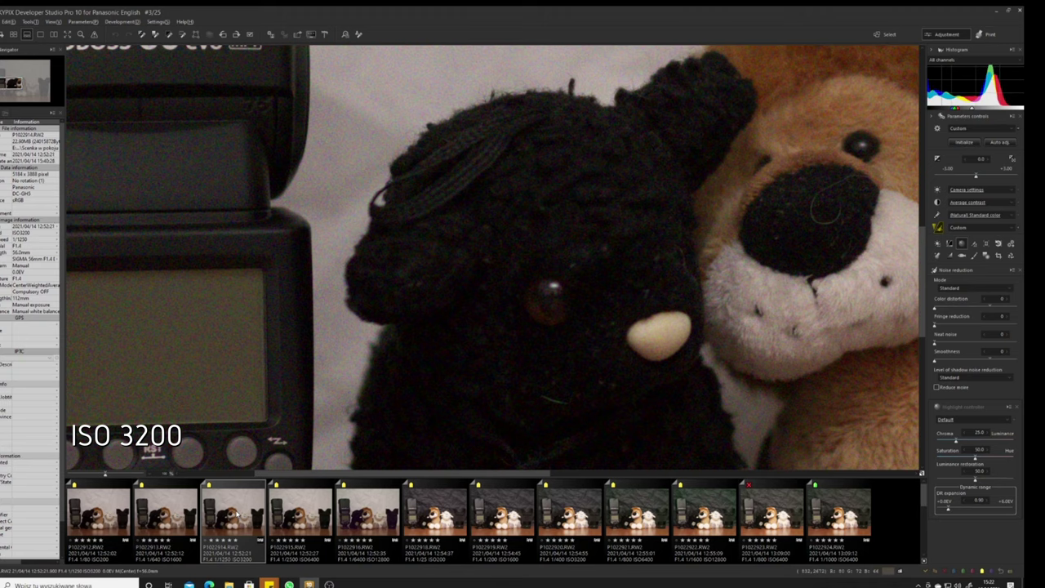
pyautogui.click(297, 516)
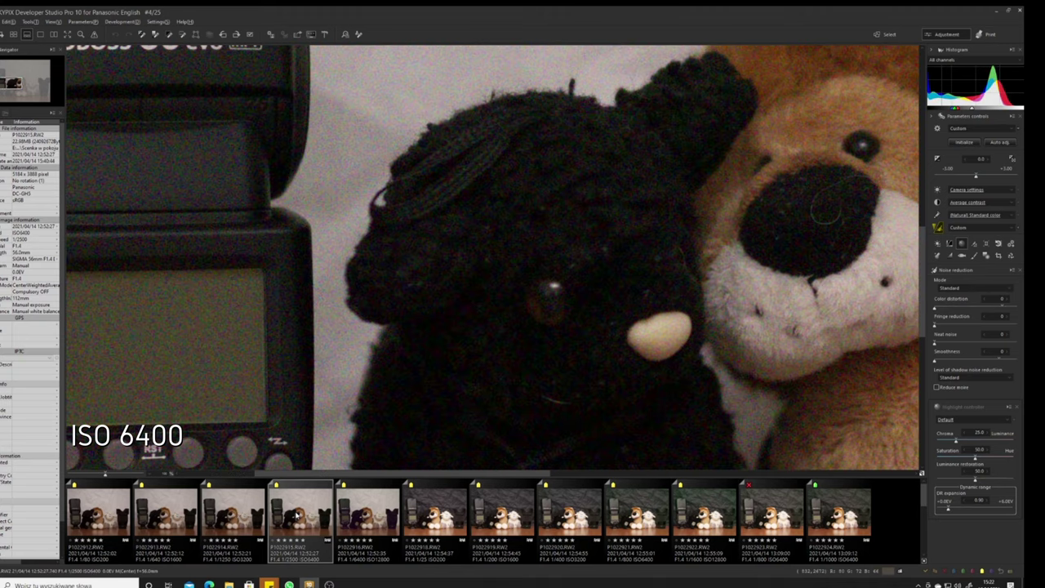
pyautogui.click(376, 516)
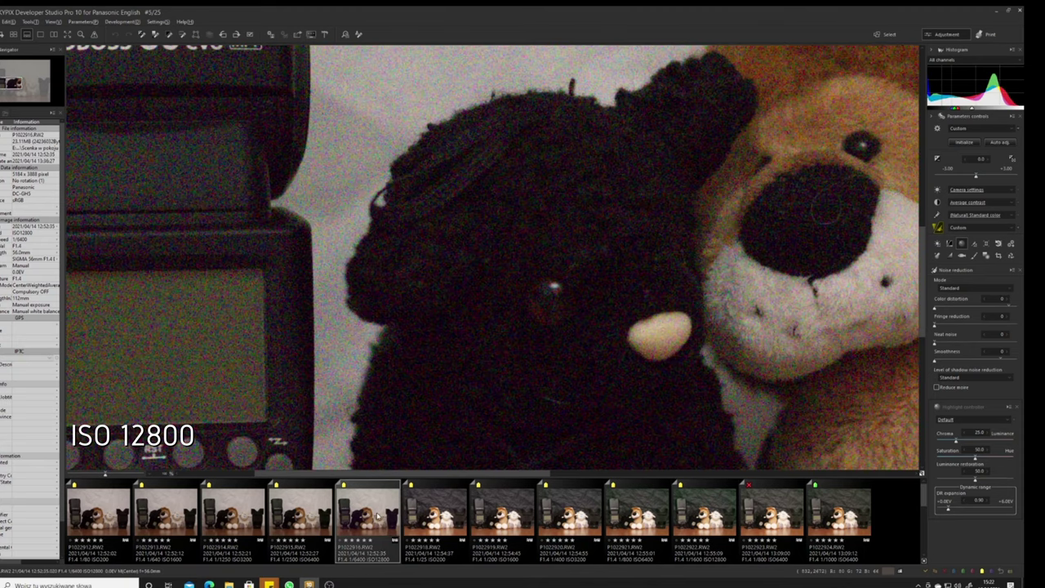
pyautogui.click(432, 275)
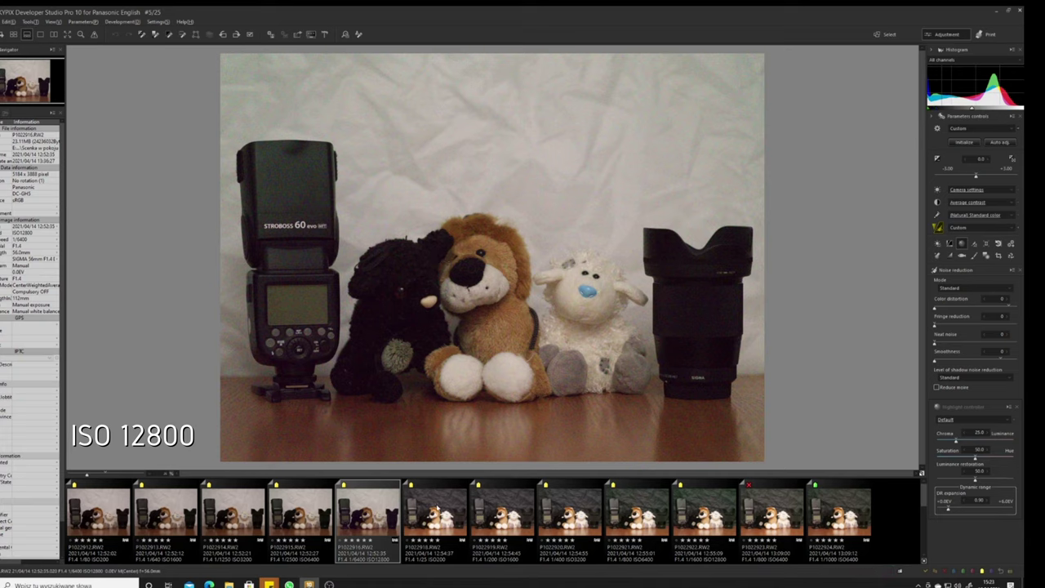
# - Compare the two ISO 200 photos, P1022912.RW2 with the light background and P1022918.RW2 with the dark background, by alternating between them
pyautogui.press('Right')
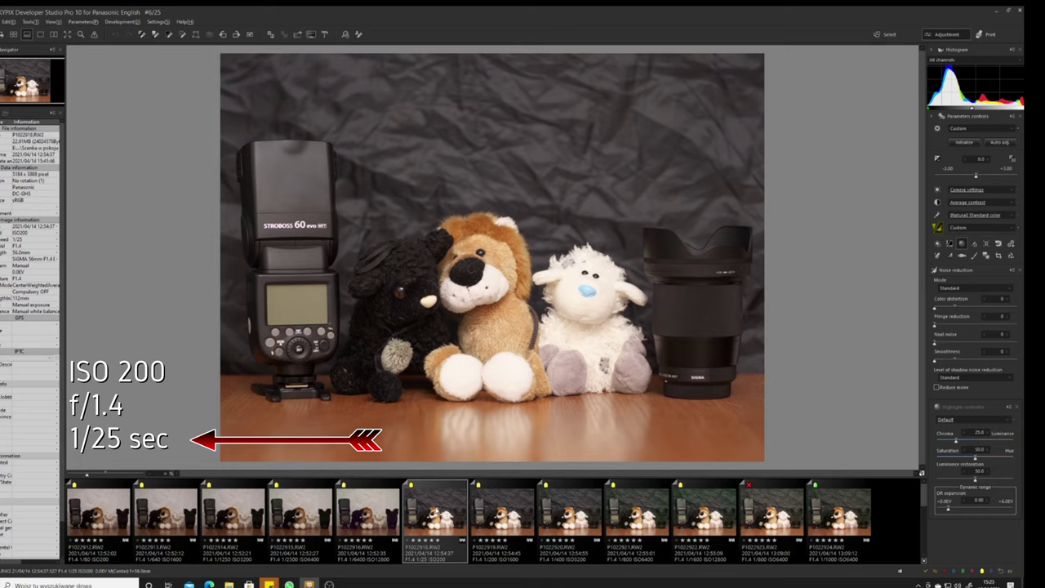
pyautogui.click(90, 514)
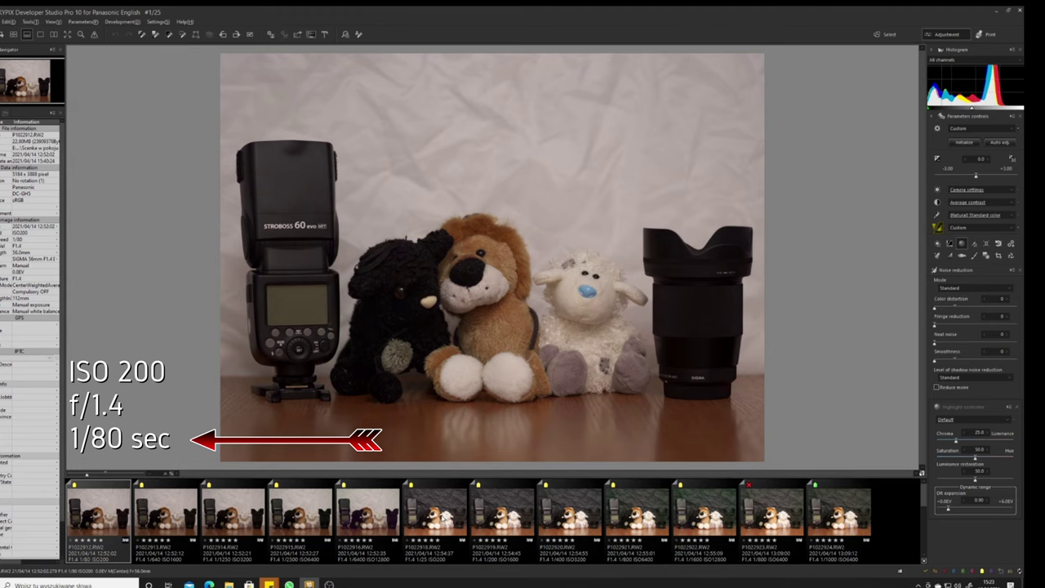
pyautogui.click(434, 514)
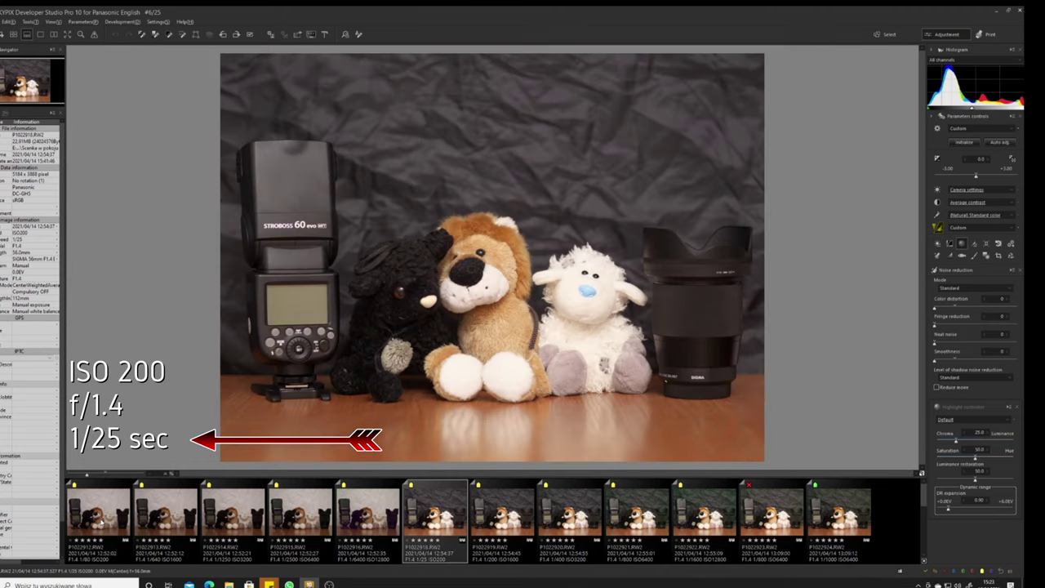
pyautogui.click(101, 521)
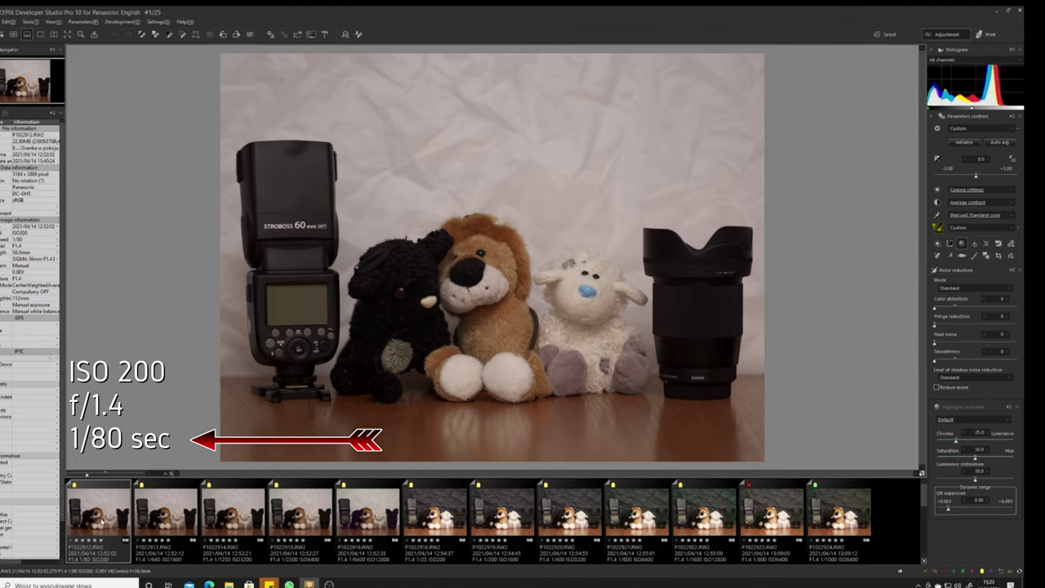
pyautogui.click(436, 512)
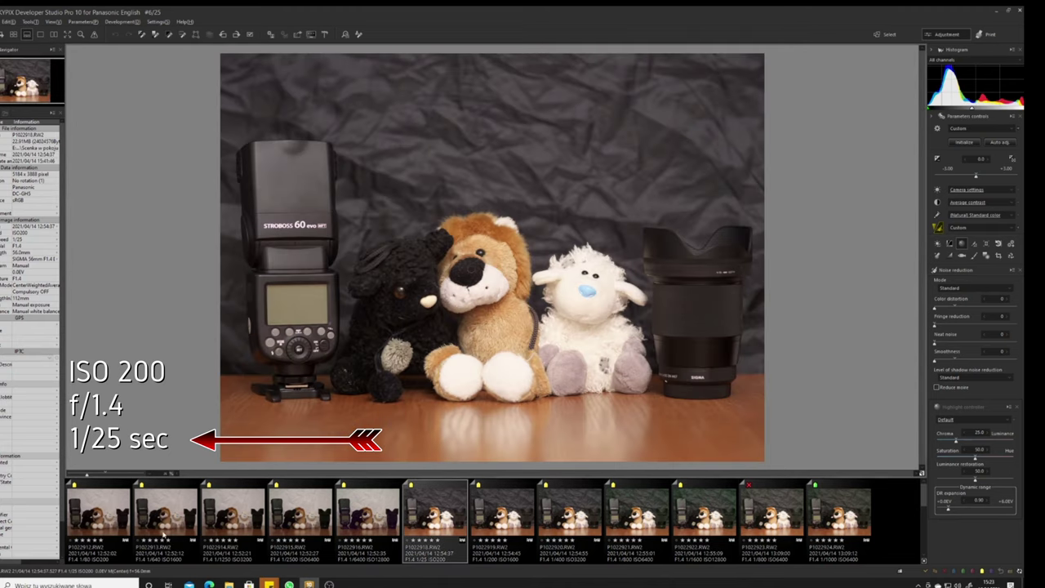
pyautogui.click(105, 516)
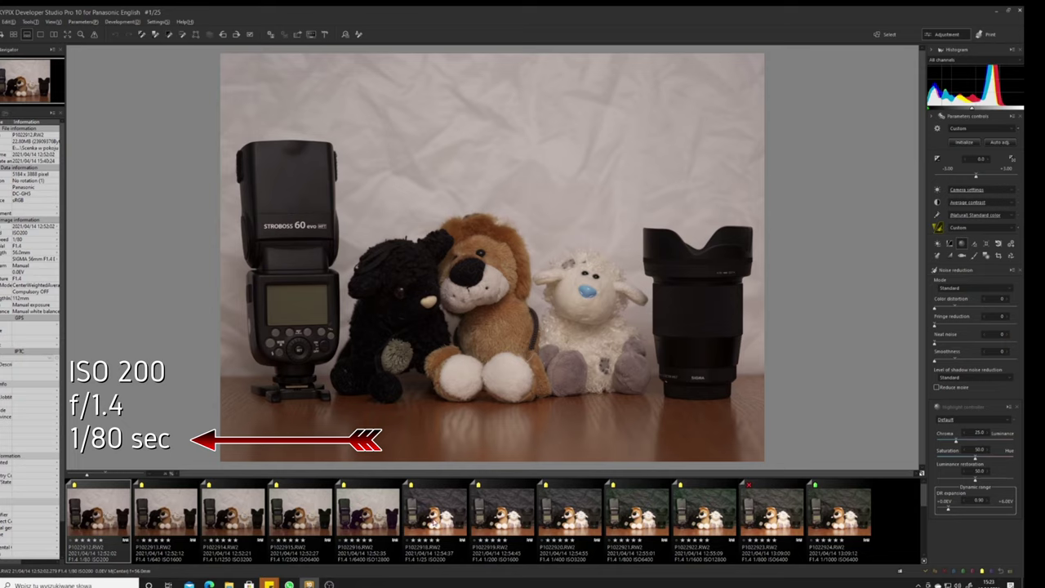
pyautogui.click(437, 521)
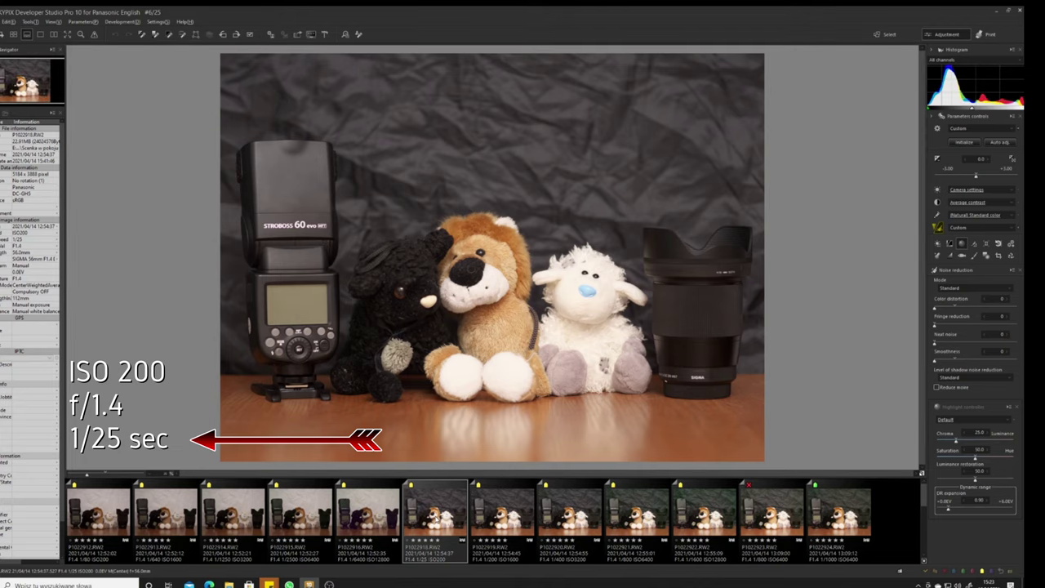
pyautogui.press('Home')
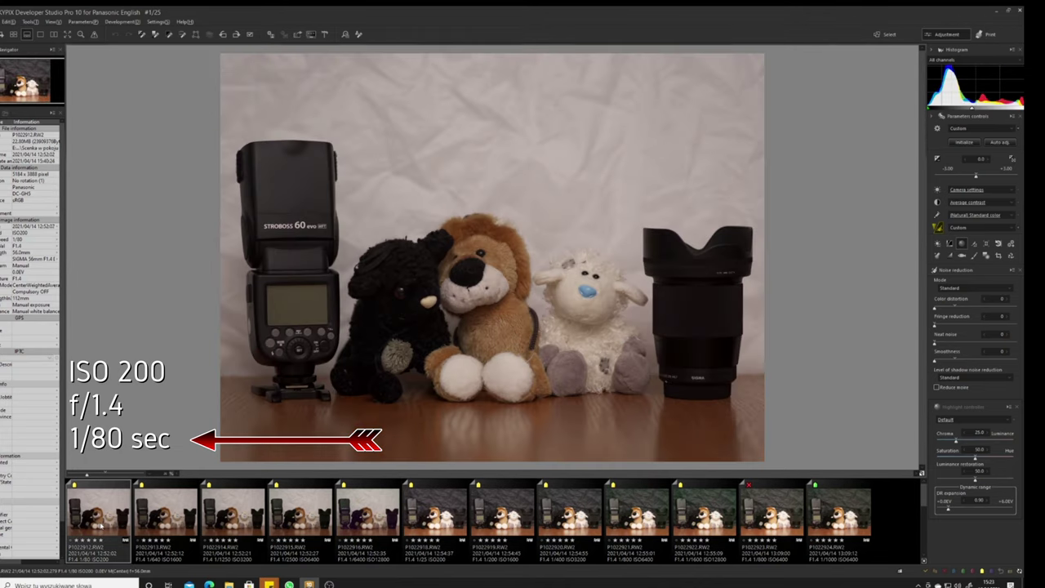
pyautogui.click(445, 513)
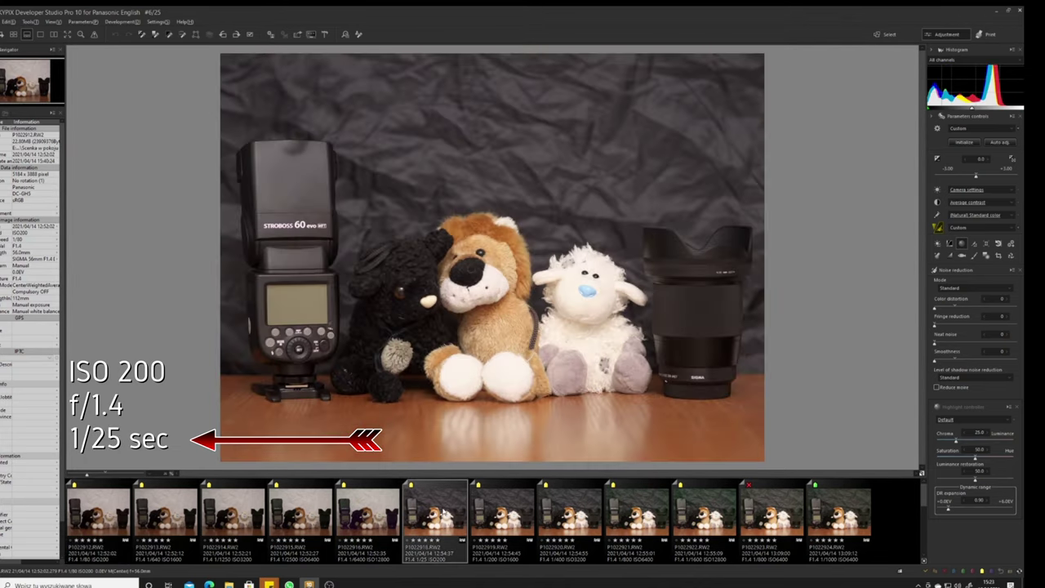
pyautogui.press('Home')
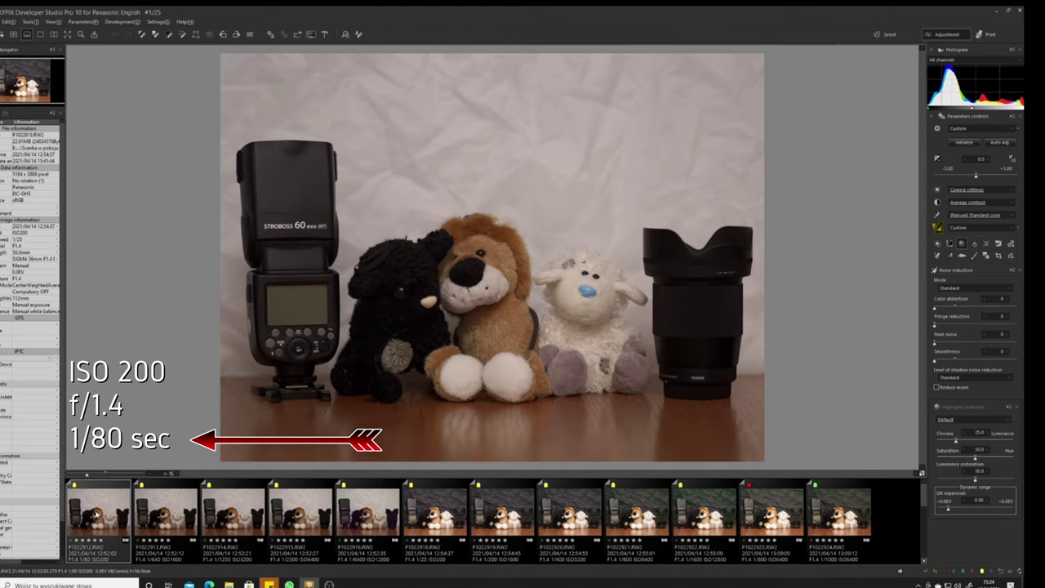
pyautogui.click(443, 522)
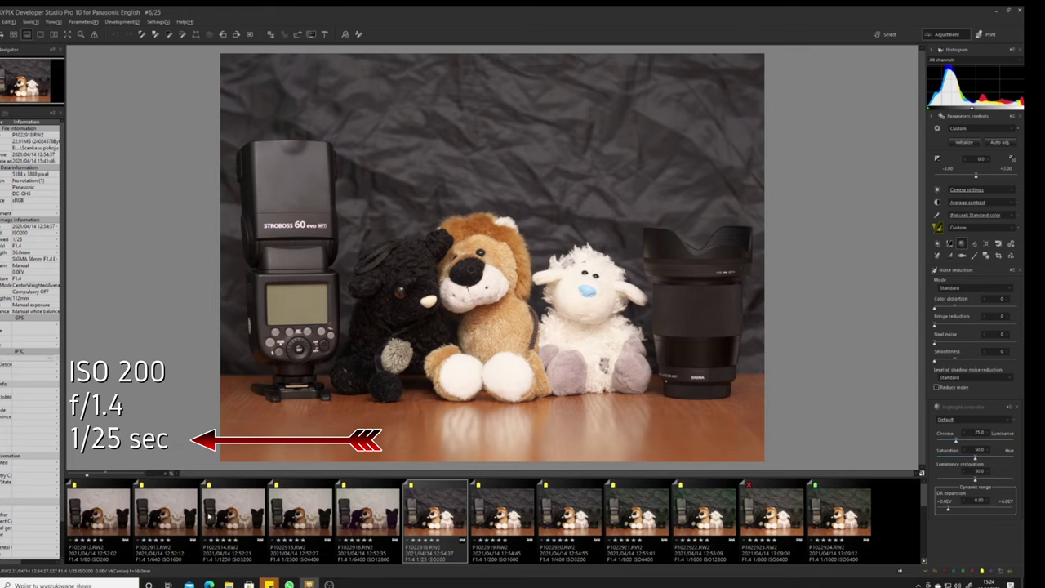
pyautogui.click(107, 516)
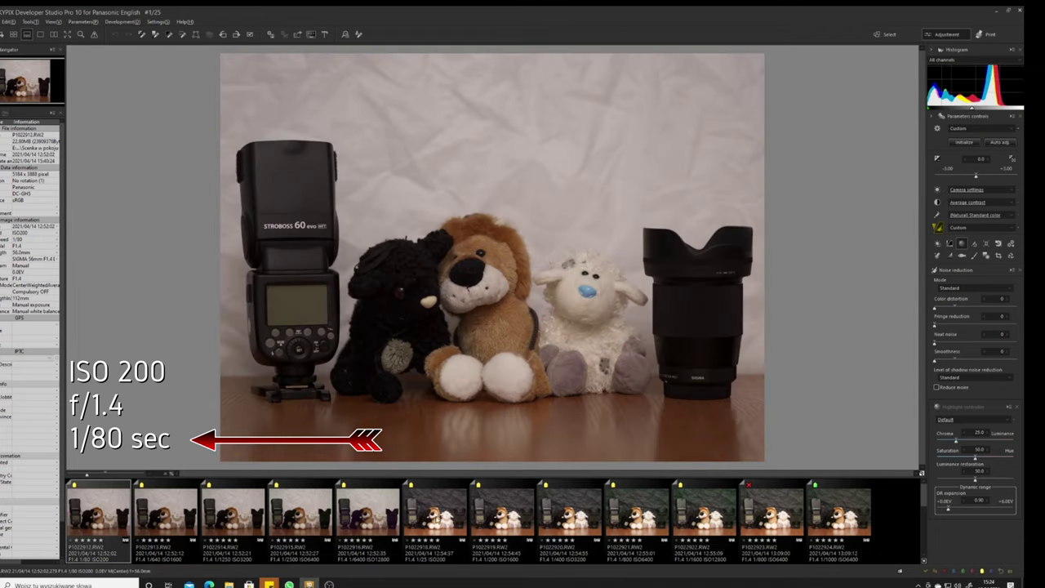
pyautogui.click(432, 512)
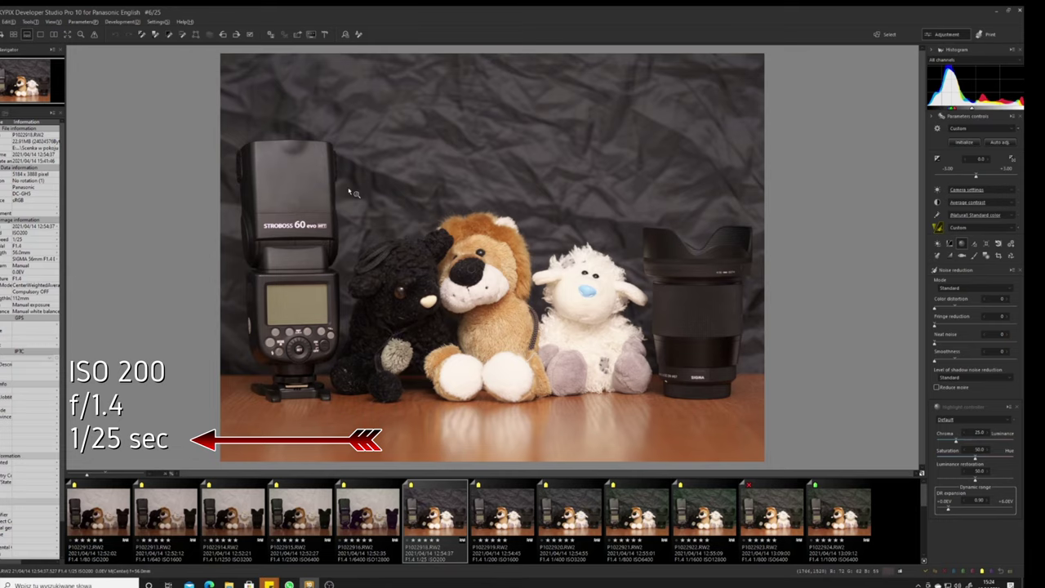
pyautogui.click(98, 510)
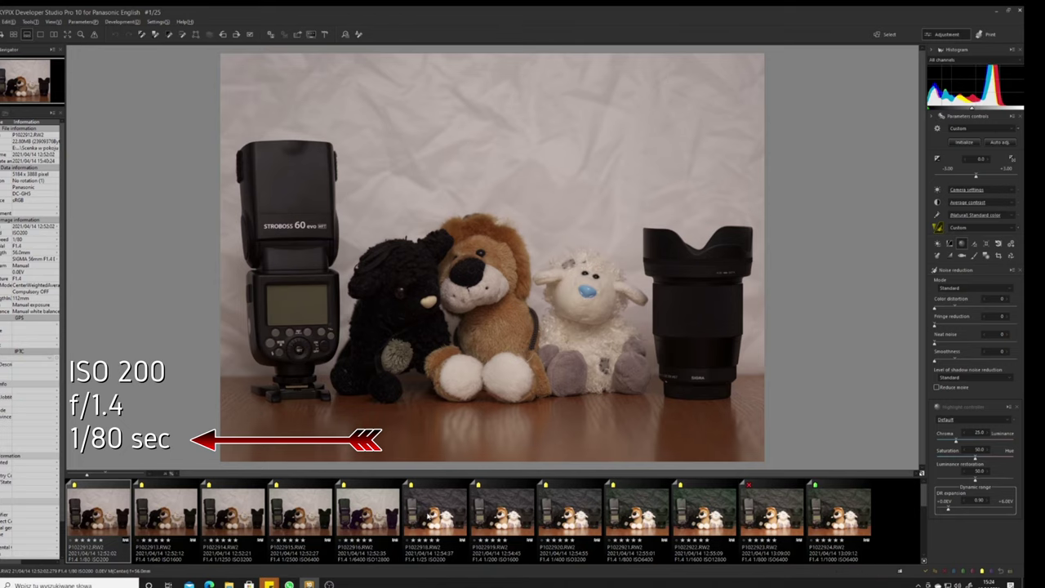
pyautogui.click(427, 516)
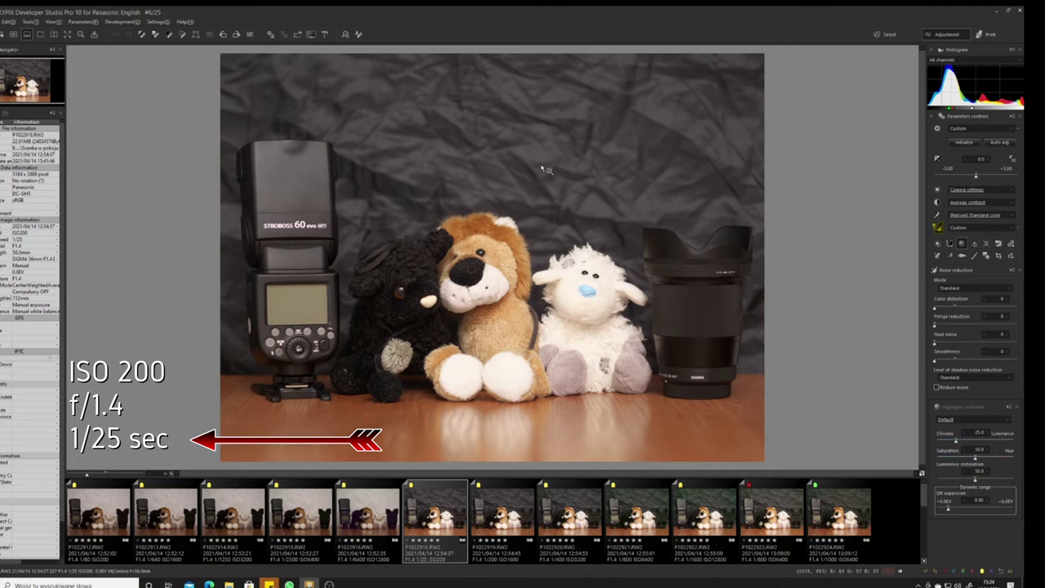
pyautogui.click(93, 516)
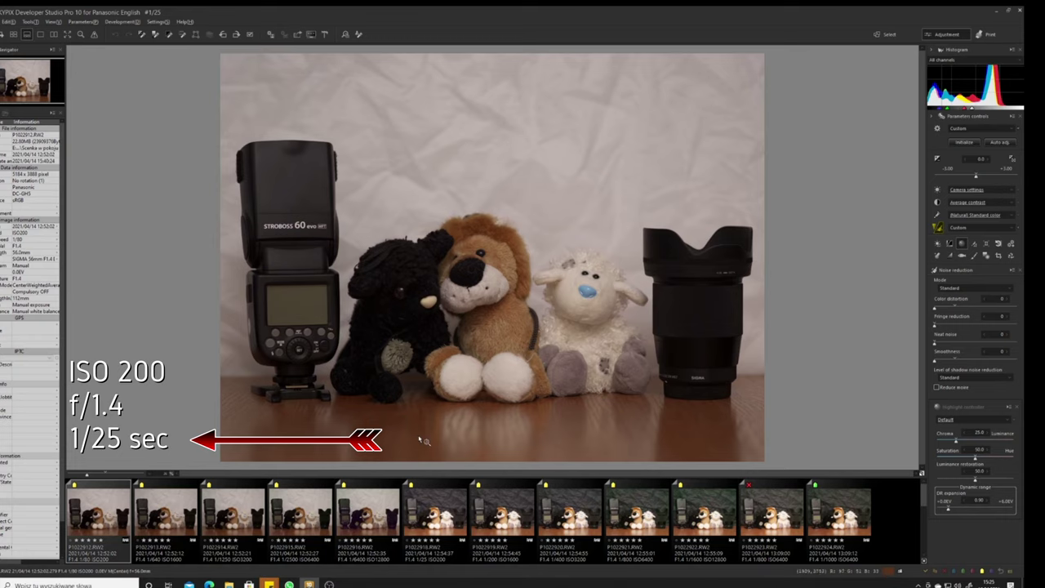
# - Review the dark-background series at full view from ISO 200 through ISO 1600, 3200 and 6400 to ISO 12800
pyautogui.click(460, 509)
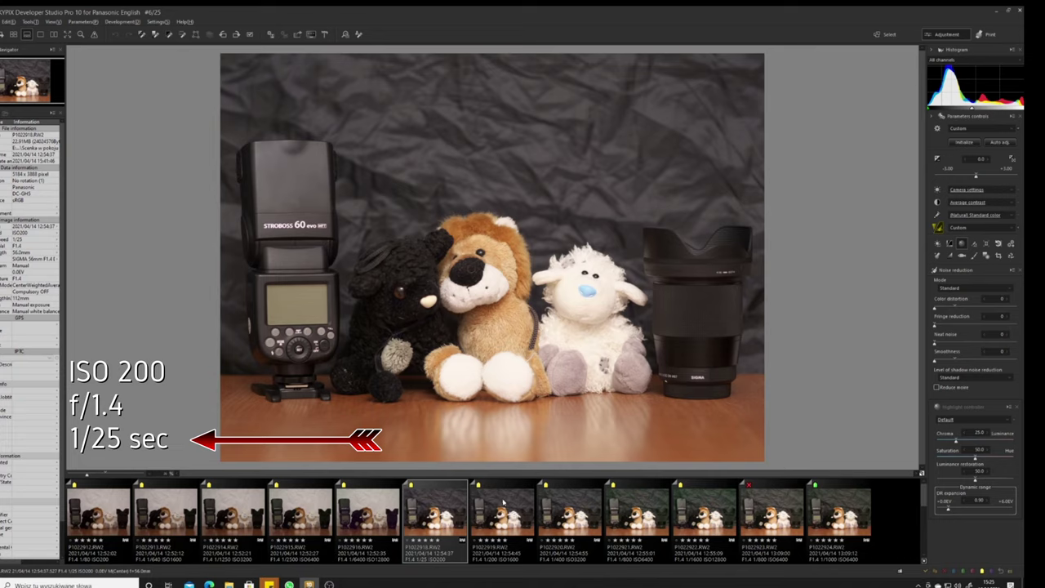
pyautogui.click(494, 506)
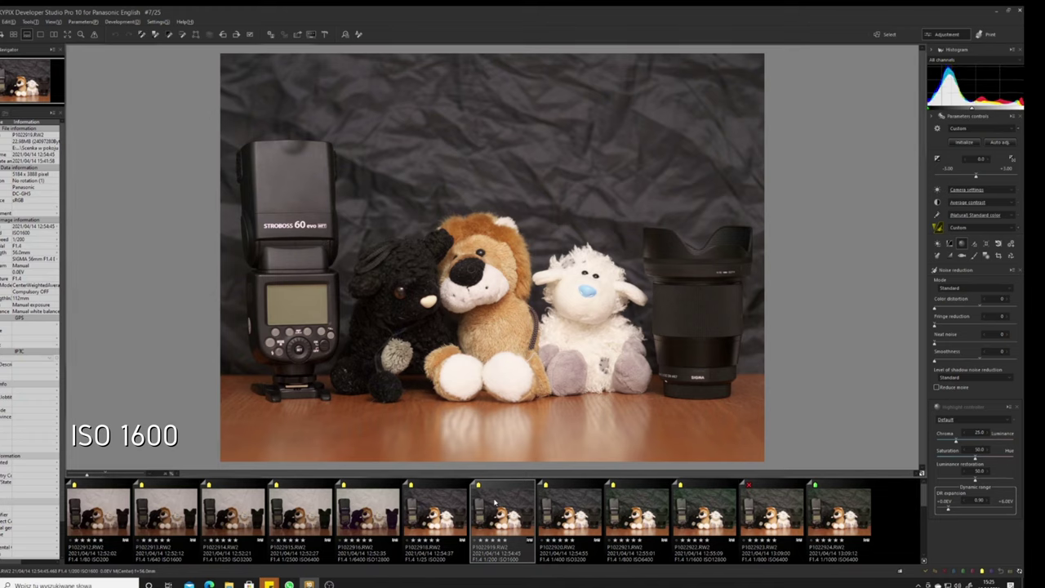
pyautogui.click(575, 514)
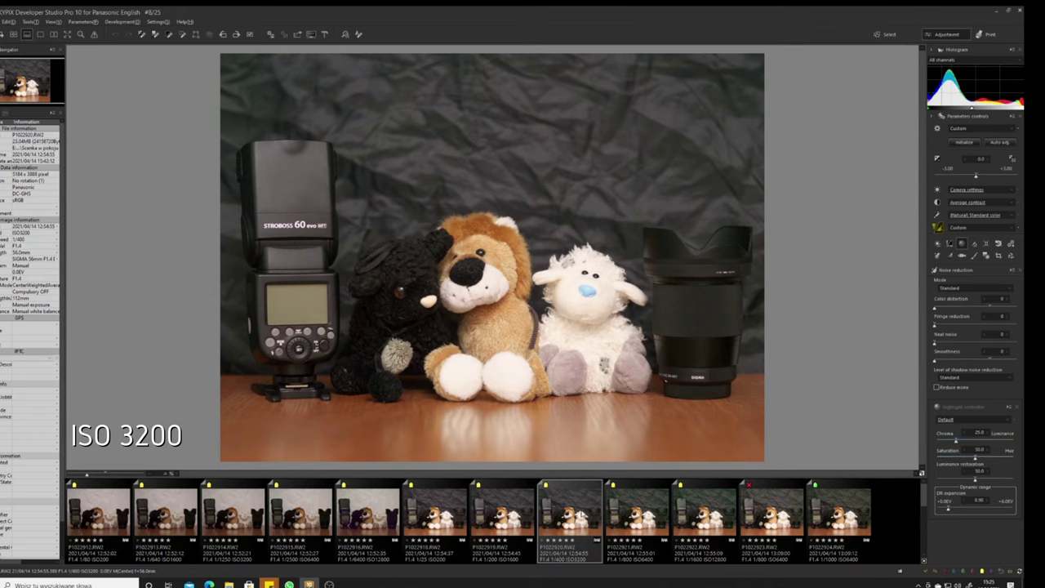
pyautogui.click(635, 512)
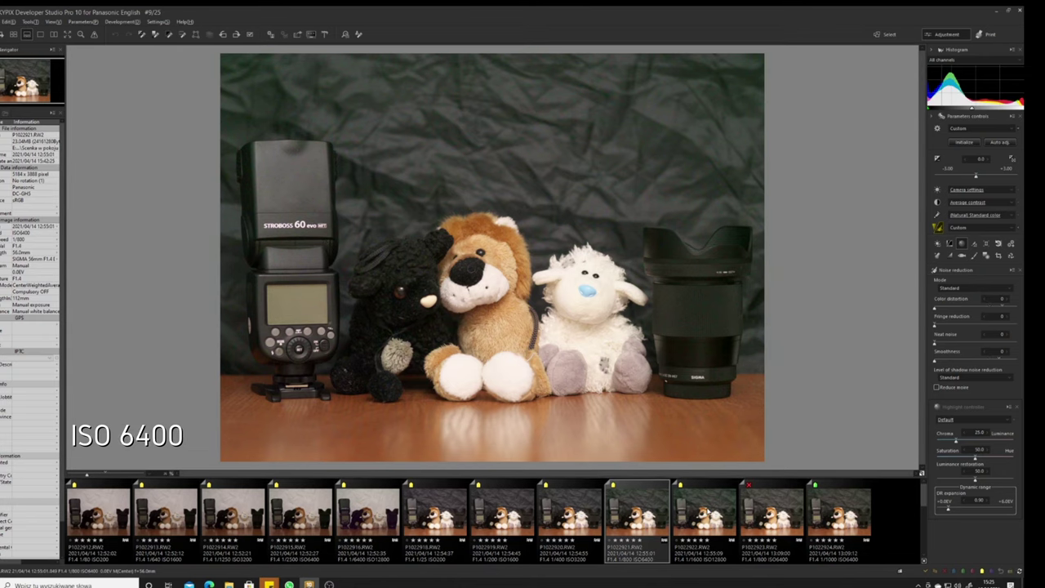
pyautogui.click(708, 512)
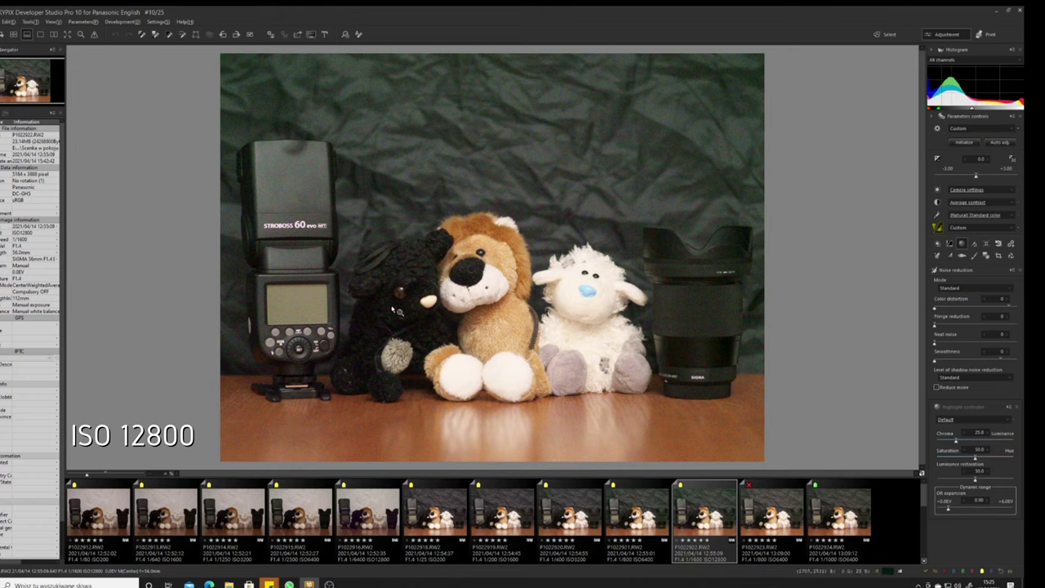
# - Magnify the ISO 12800 dark-background photo to inspect noise around the flash's display and the black toy
pyautogui.scroll(2, 369, 273)
pyautogui.click(370, 273)
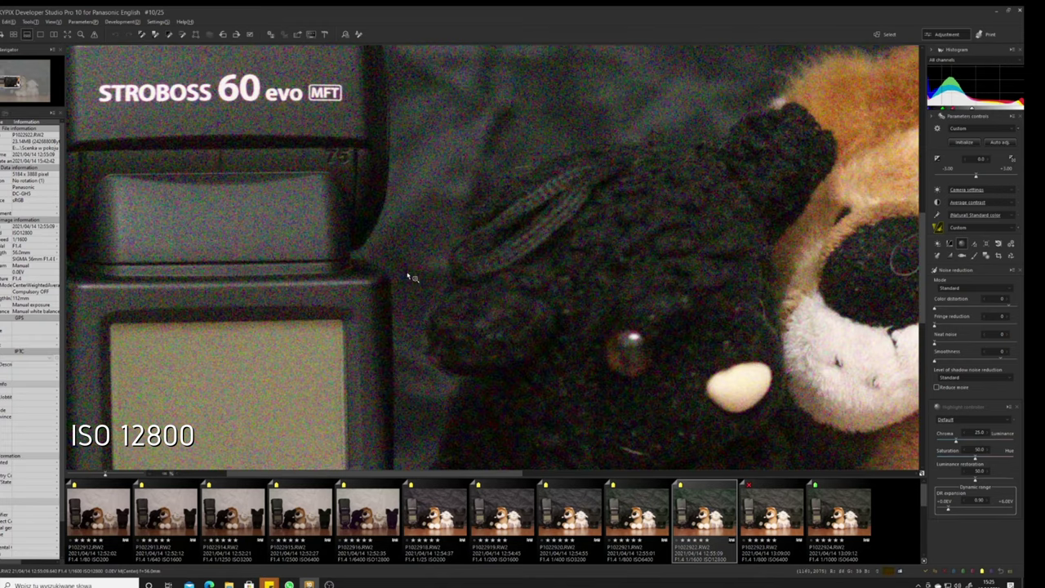
pyautogui.moveTo(433, 284); pyautogui.dragTo(438, 147)
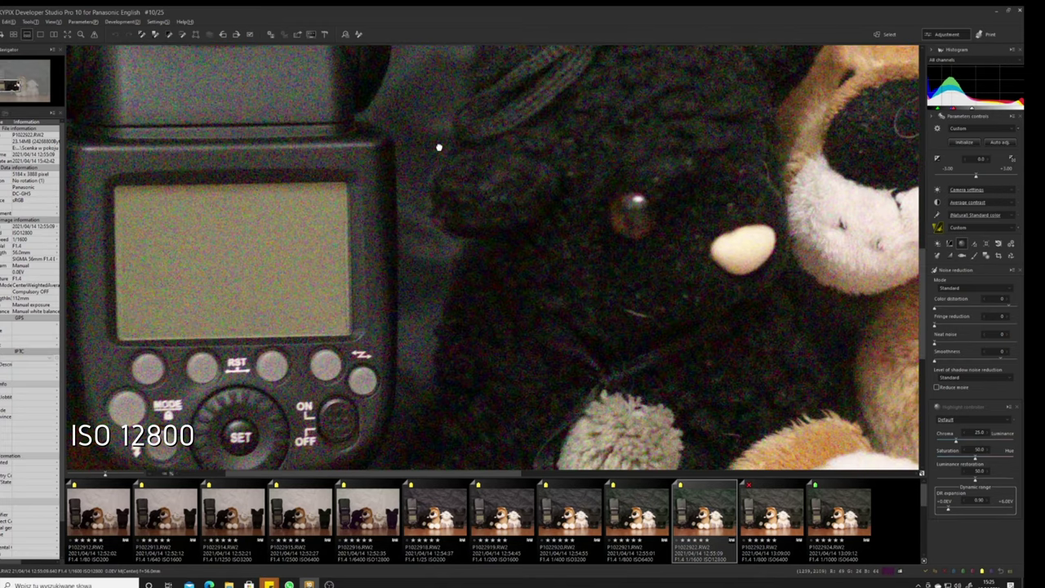
# - Compare noise in the magnified ISO 12800 photos P1022916.RW2 (light background) and P1022922.RW2 (dark background) by alternating between them
pyautogui.click(364, 516)
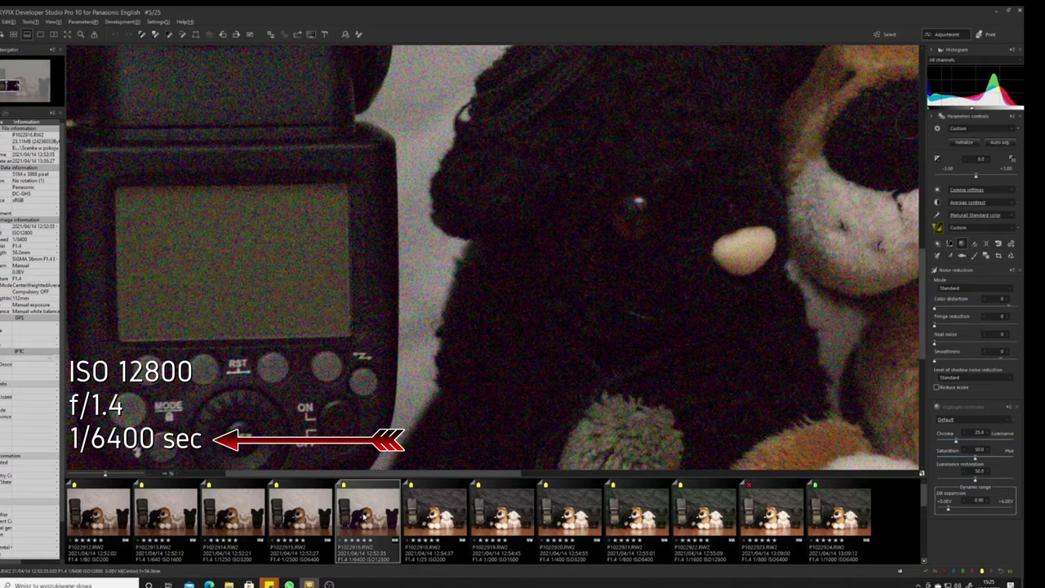
pyautogui.click(701, 516)
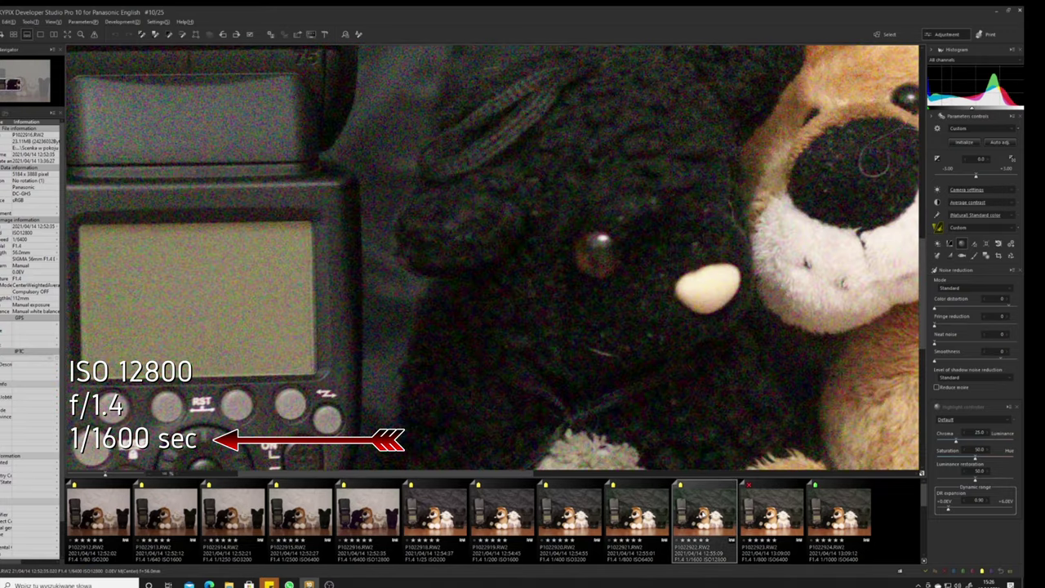
pyautogui.click(368, 516)
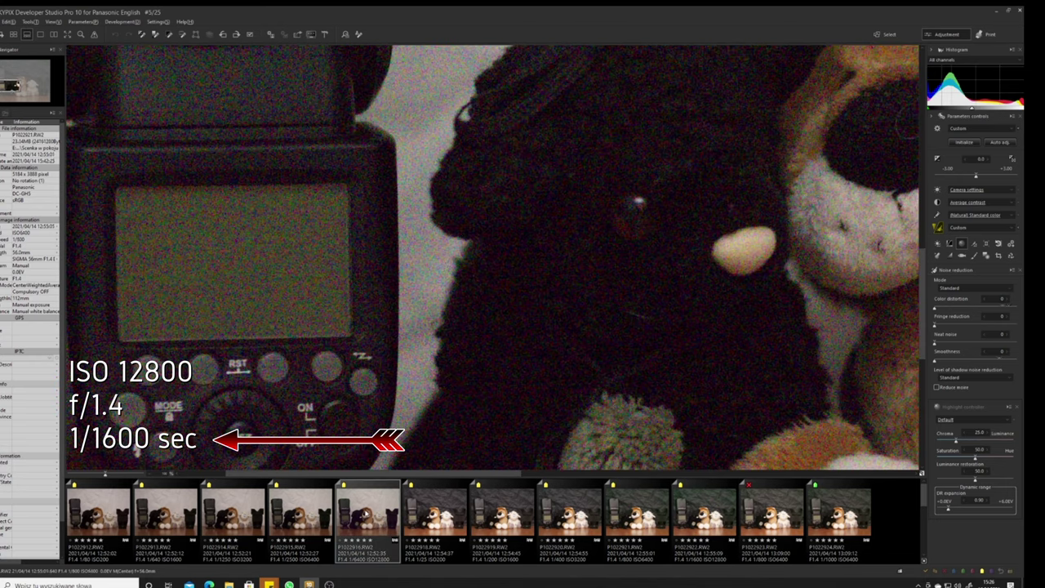
pyautogui.click(701, 516)
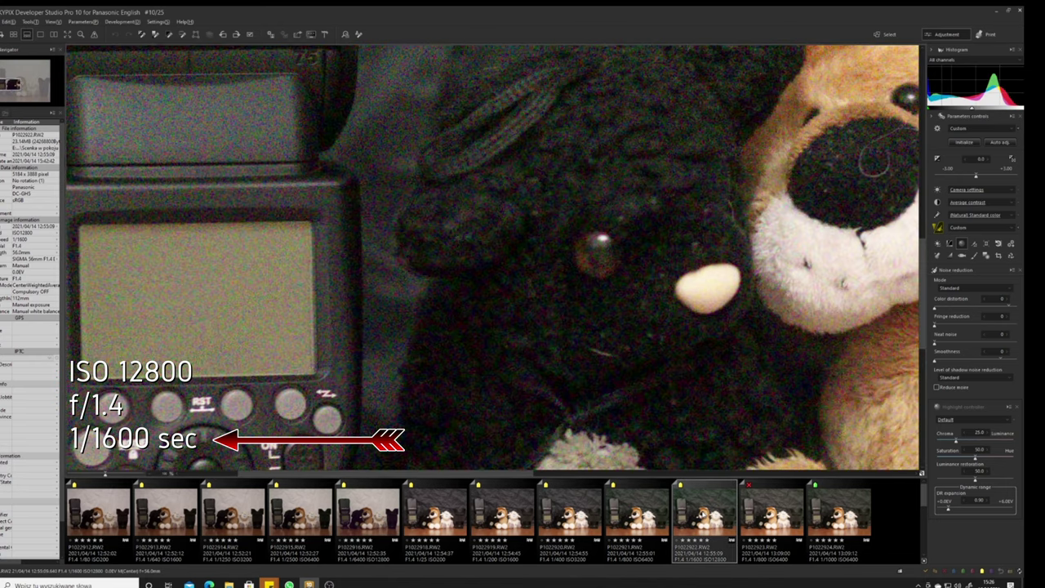
pyautogui.click(367, 516)
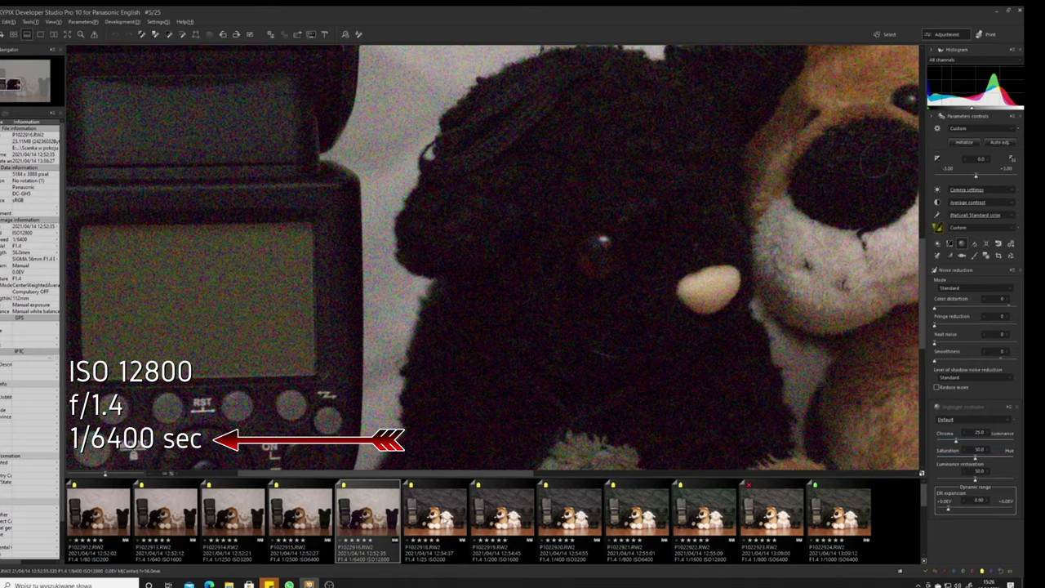
pyautogui.click(701, 516)
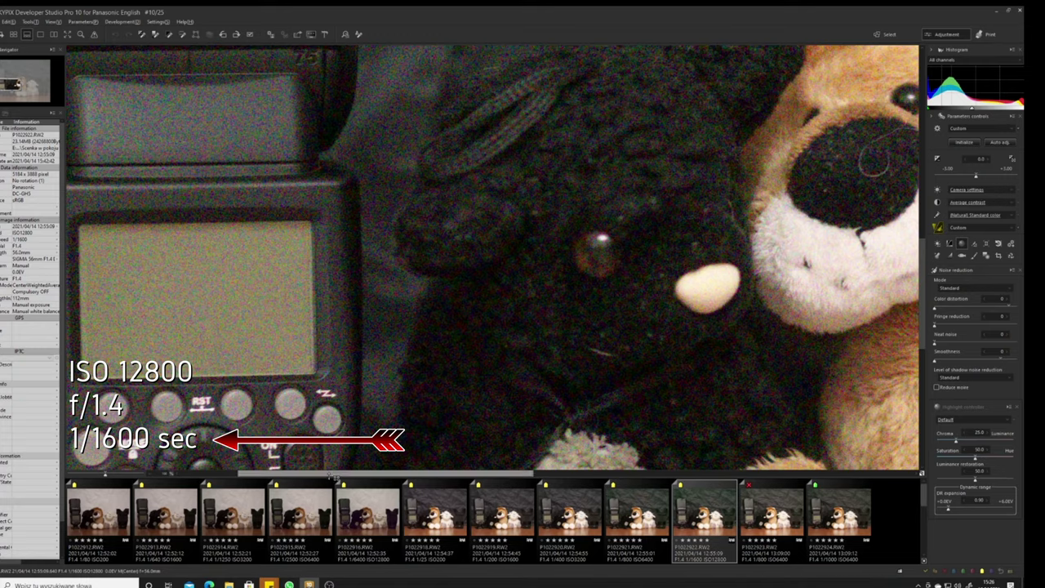
# - Return to full view and compare the overall exposure of the light-background and dark-background ISO 12800 photos
pyautogui.click(591, 272)
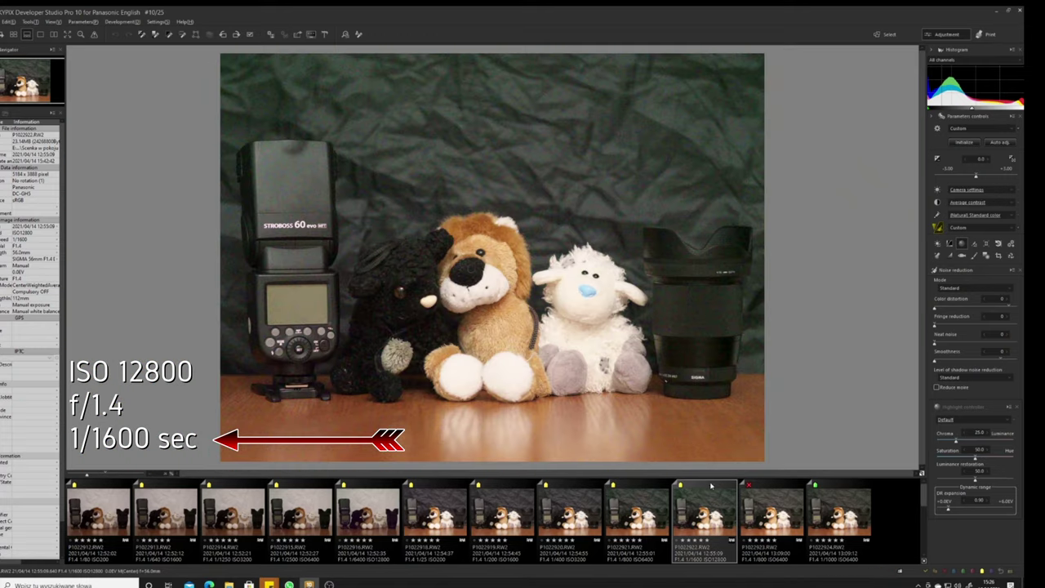
pyautogui.click(367, 515)
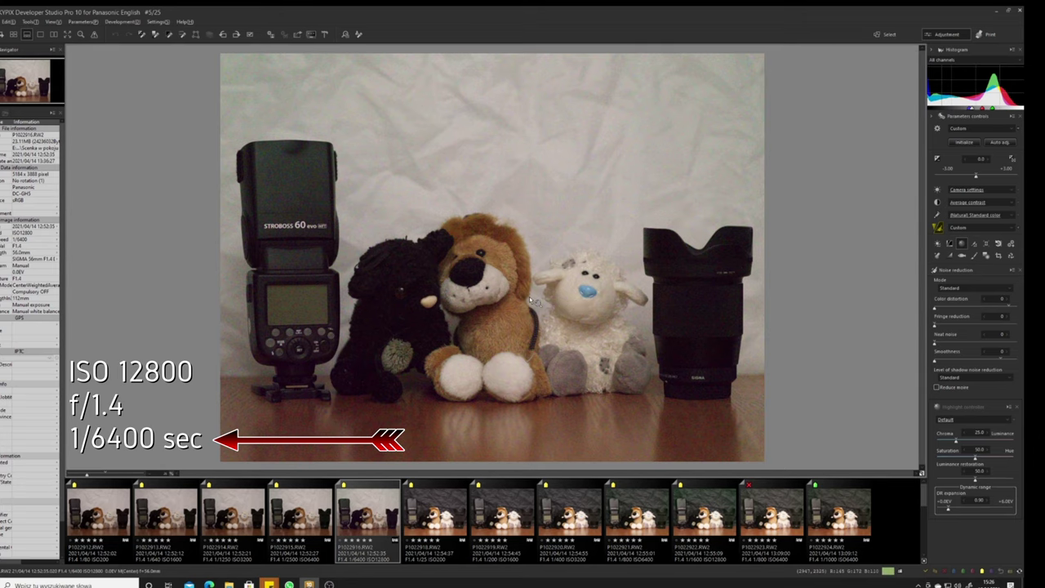
pyautogui.click(704, 514)
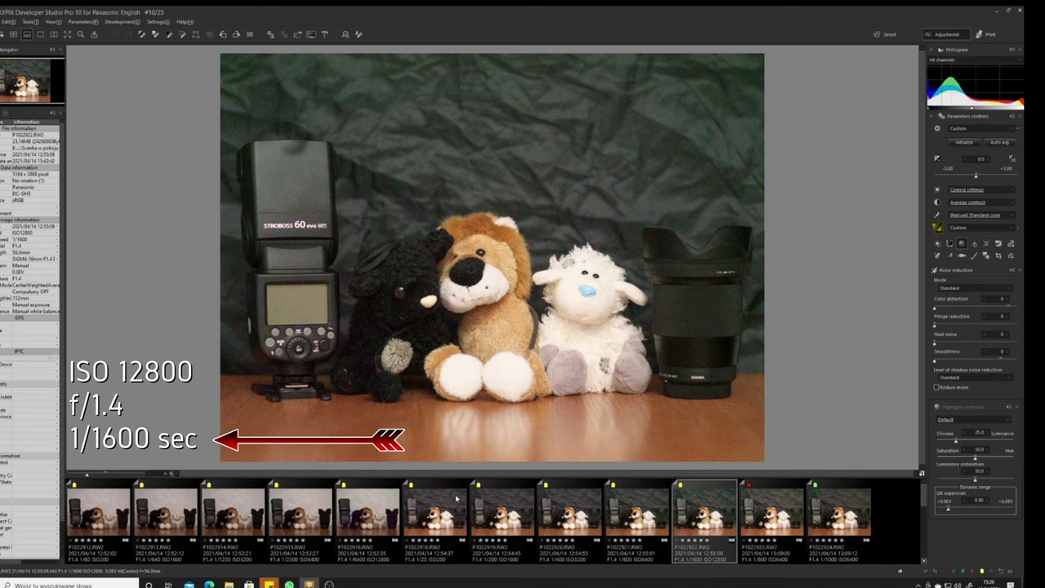
pyautogui.click(379, 517)
pyautogui.click(367, 514)
# - Set the exposure bias of the dark-background ISO 12800 photo to -1.10 and compare its brightness with the light-background one
pyautogui.click(724, 538)
pyautogui.moveTo(977, 178); pyautogui.dragTo(965, 178)
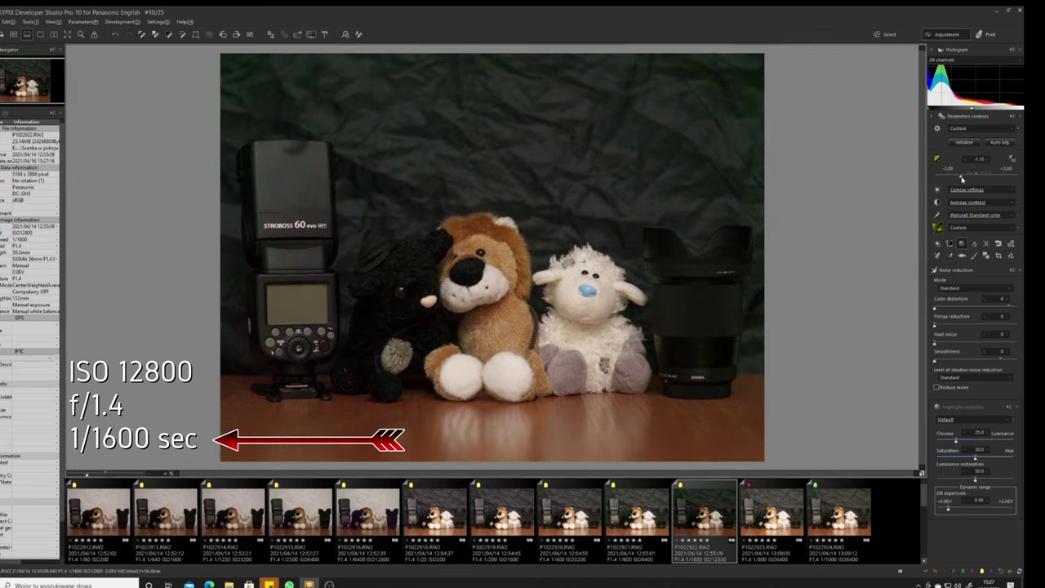
pyautogui.click(376, 510)
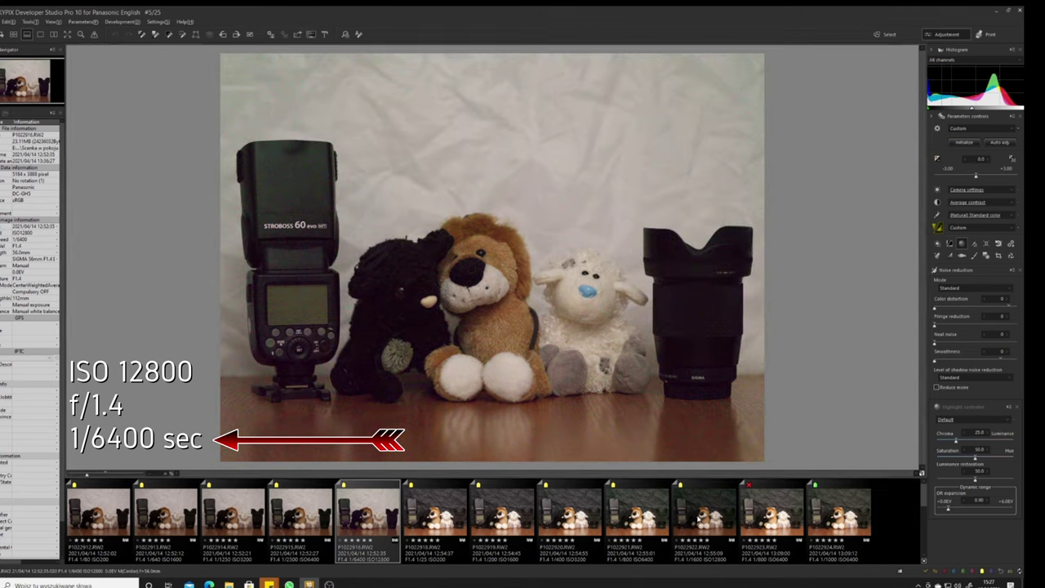
pyautogui.click(698, 516)
pyautogui.click(367, 510)
pyautogui.click(704, 523)
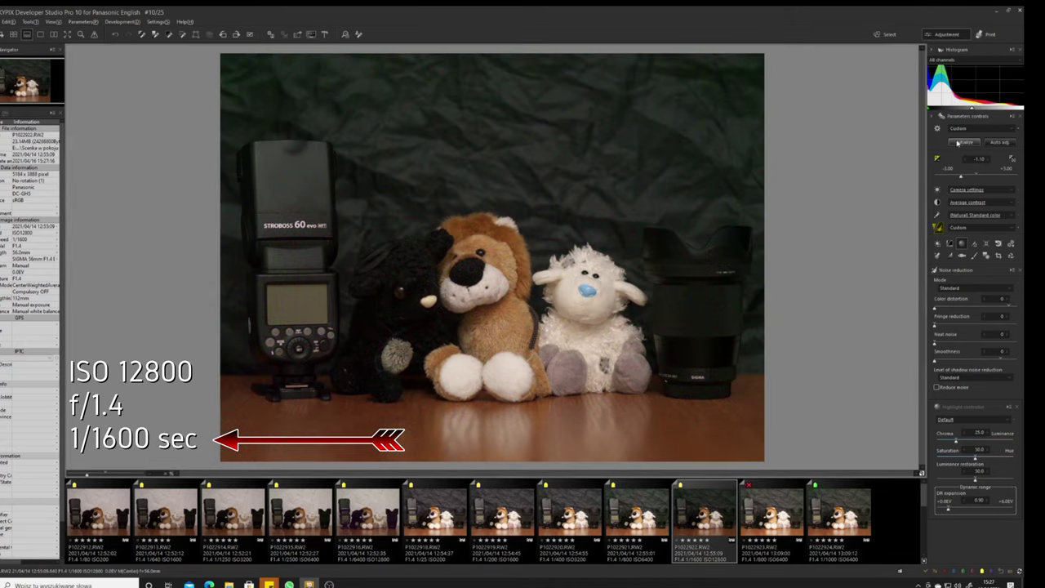
# - Lower the exposure bias of P1022922.RW2 to -1.20 and compare it with P1022916.RW2 again
pyautogui.scroll(-1, 965, 161)
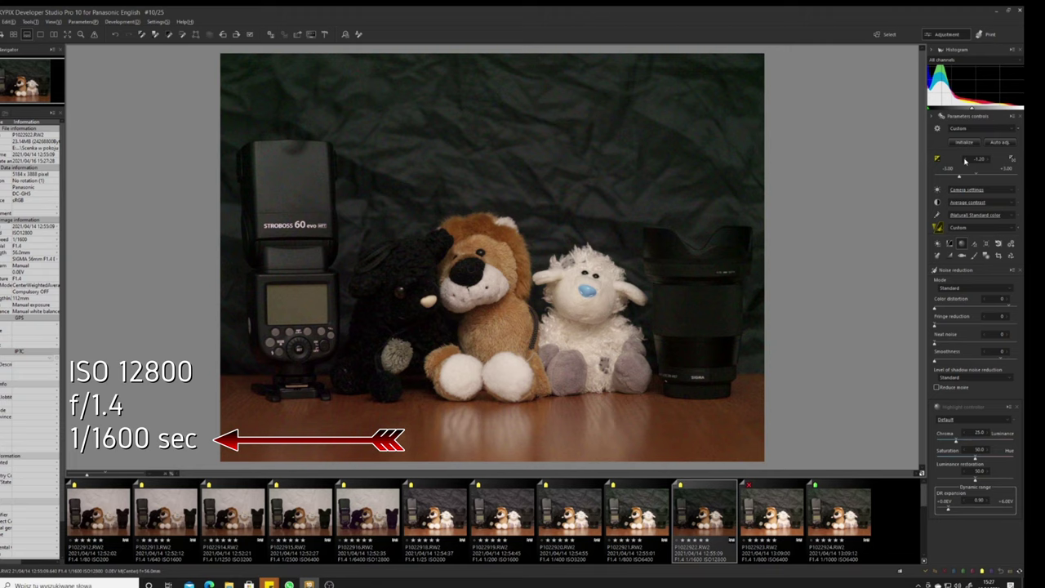
pyautogui.click(368, 514)
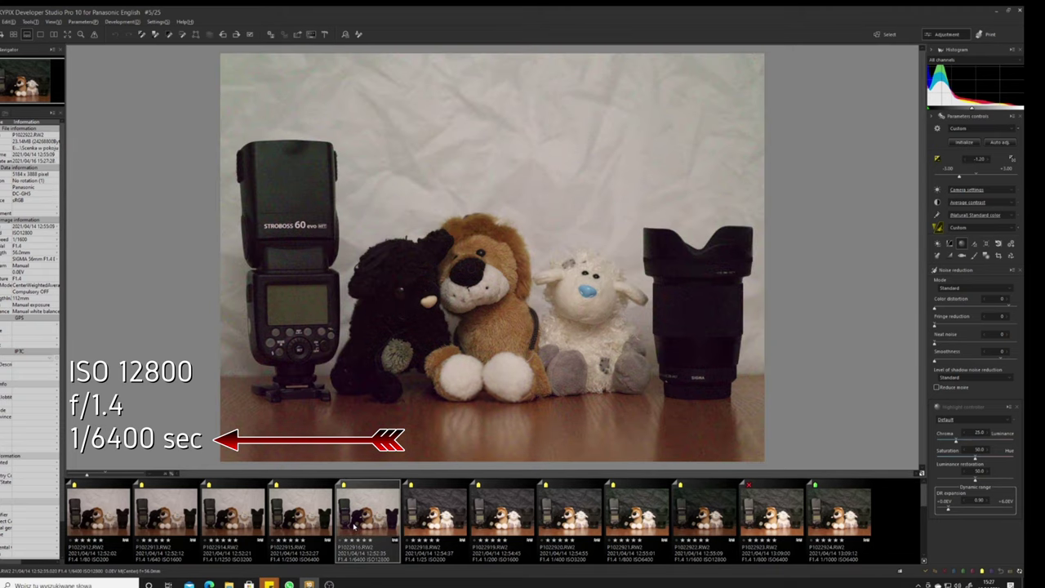
pyautogui.click(701, 516)
pyautogui.click(368, 514)
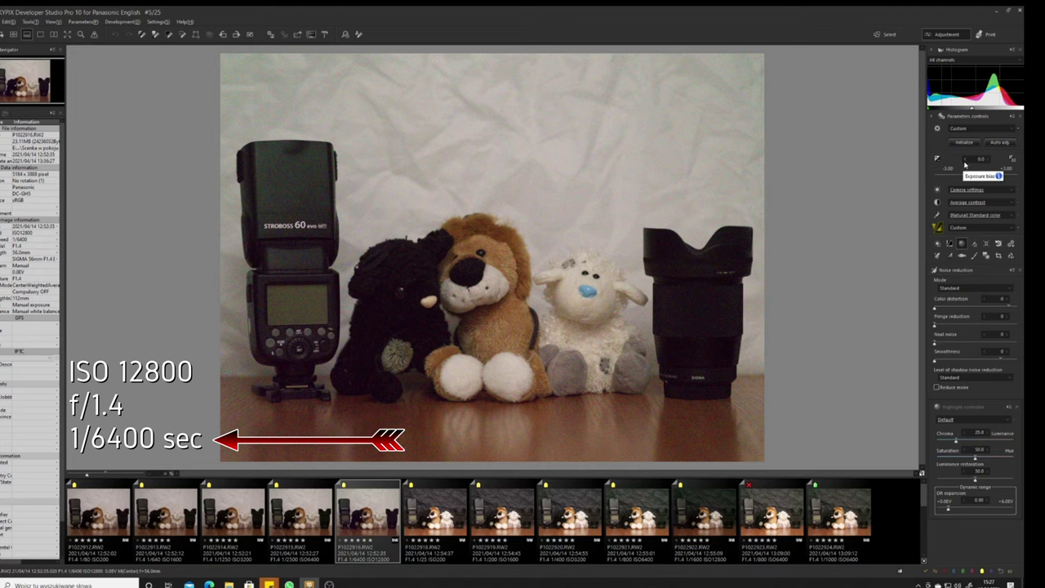
# - Lower the dark-background ISO 12800 photo's exposure bias to -1.50 and compare it at full view with the light-background photo
pyautogui.click(721, 514)
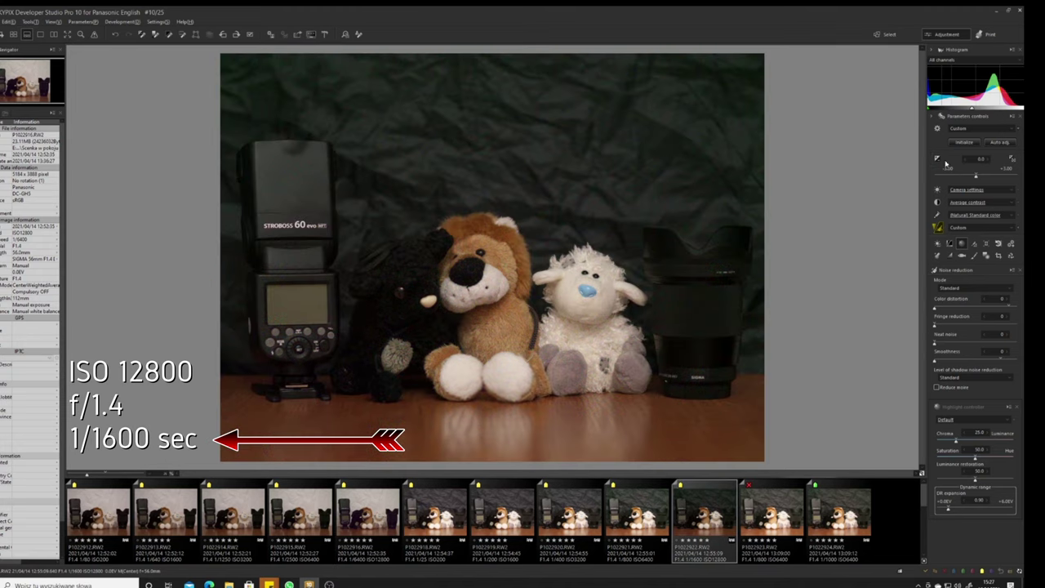
pyautogui.moveTo(965, 161); pyautogui.dragTo(956, 166)
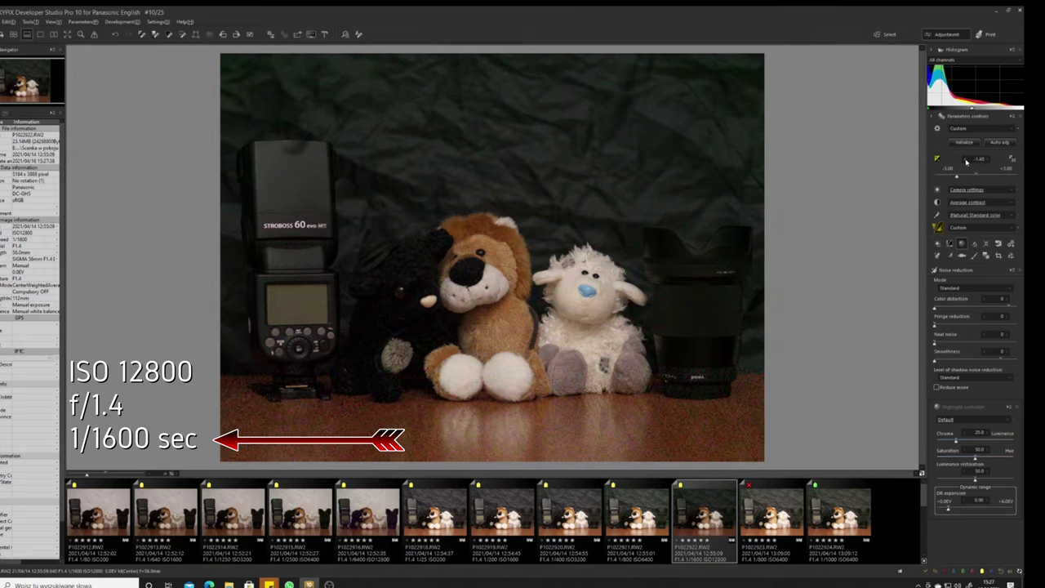
pyautogui.click(363, 512)
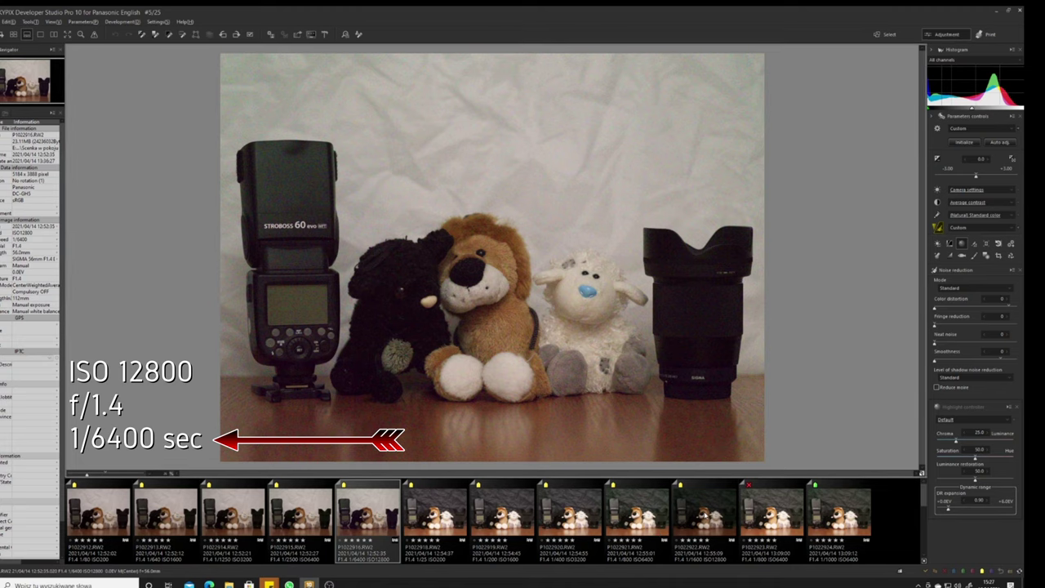
pyautogui.click(703, 515)
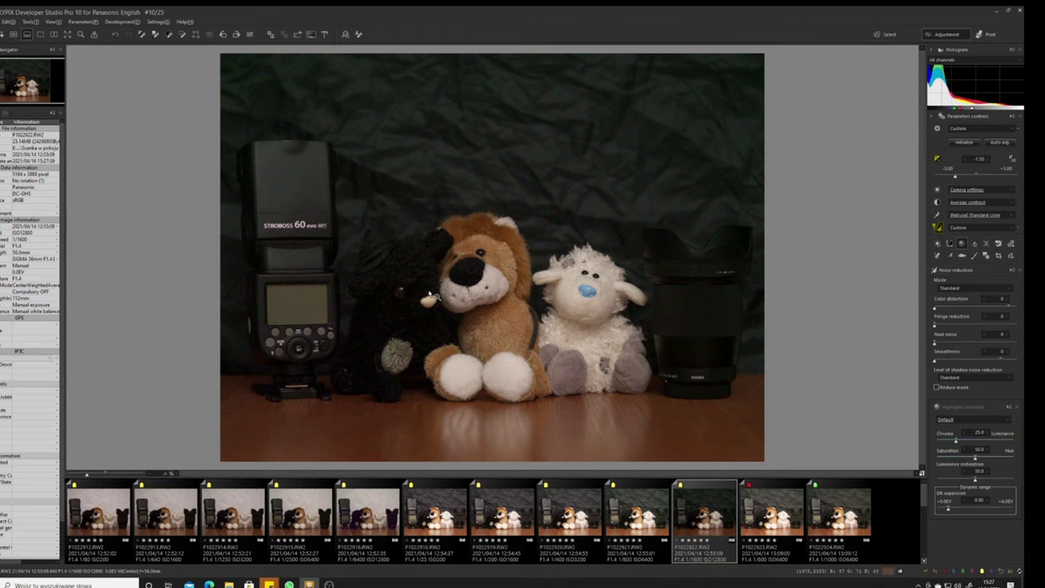
# - Magnify the flash's display and compare noise between the darkened P1022922.RW2 and the unadjusted P1022916.RW2
pyautogui.moveTo(430, 290); pyautogui.dragTo(531, 217)
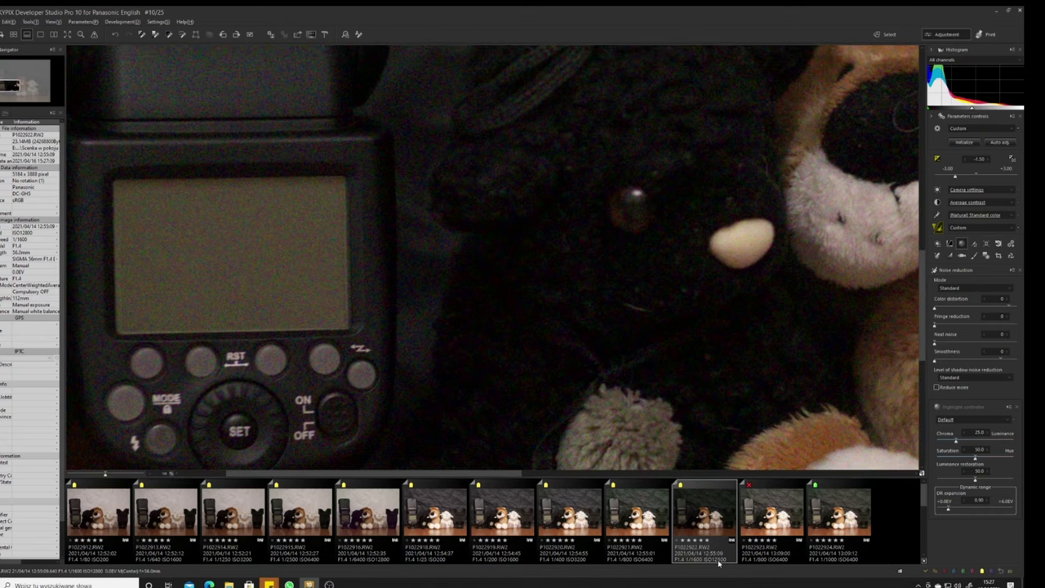
pyautogui.click(369, 520)
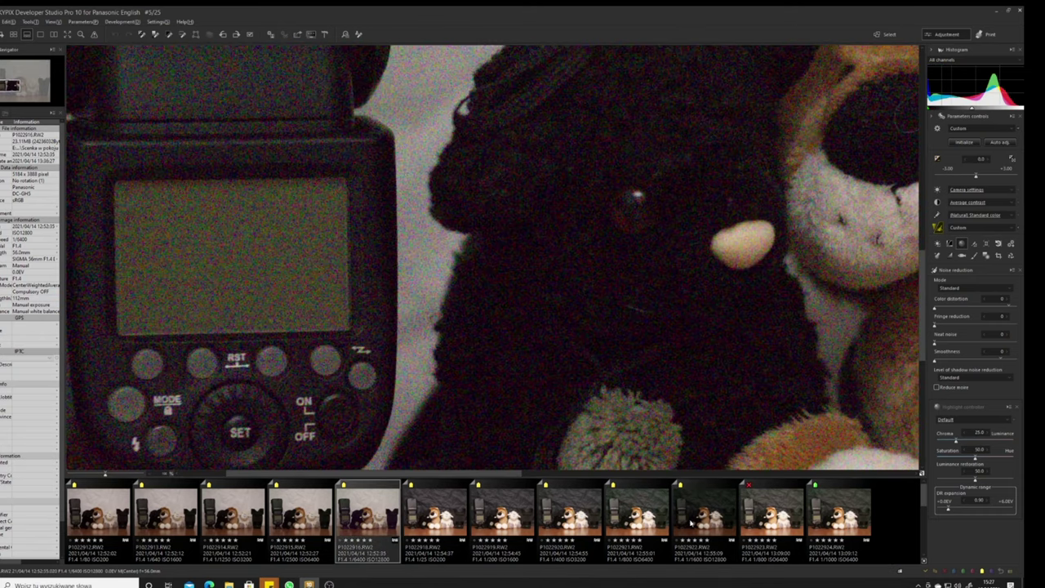
pyautogui.click(366, 521)
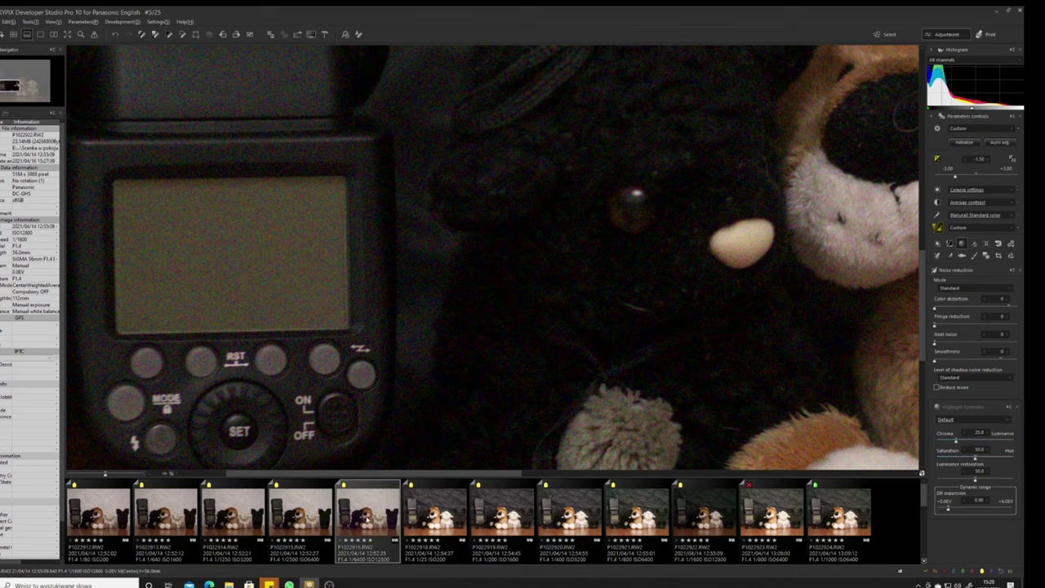
pyautogui.click(704, 521)
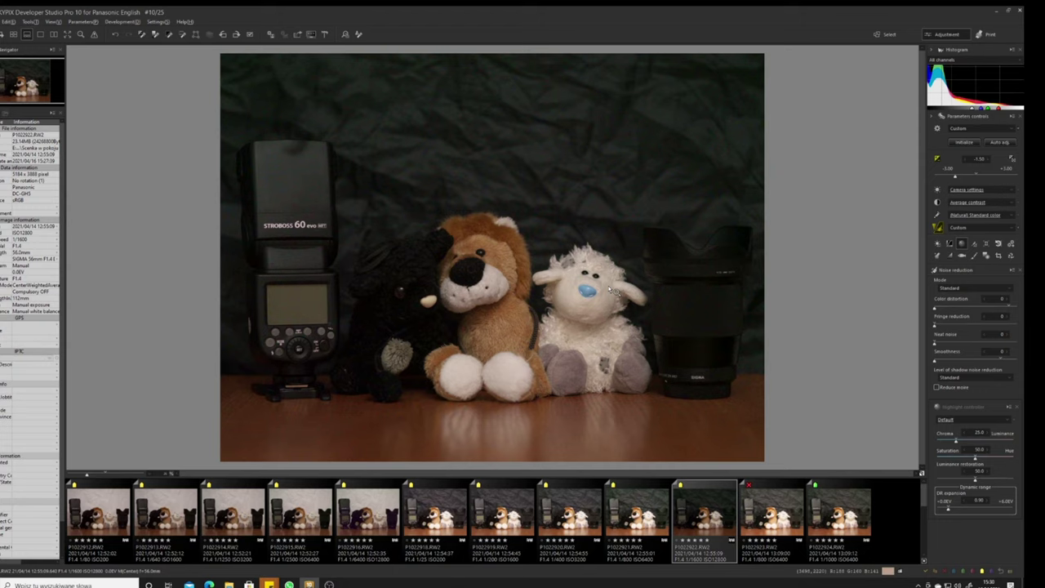
# - Magnify the black toy and the lion's face, compare noise in both ISO 12800 photos, and return to full view
pyautogui.click(408, 293)
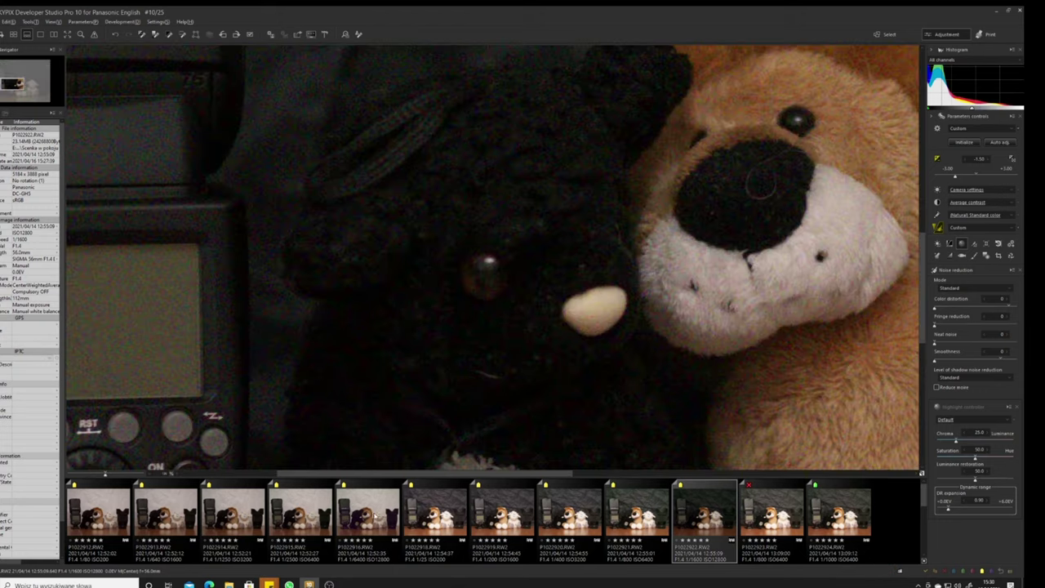
pyautogui.click(357, 519)
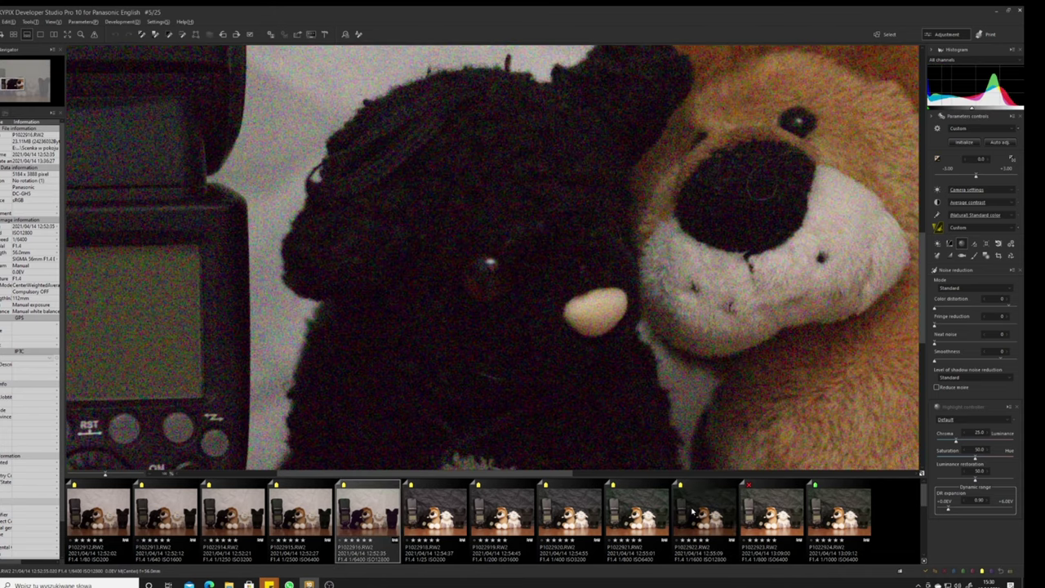
pyautogui.click(692, 511)
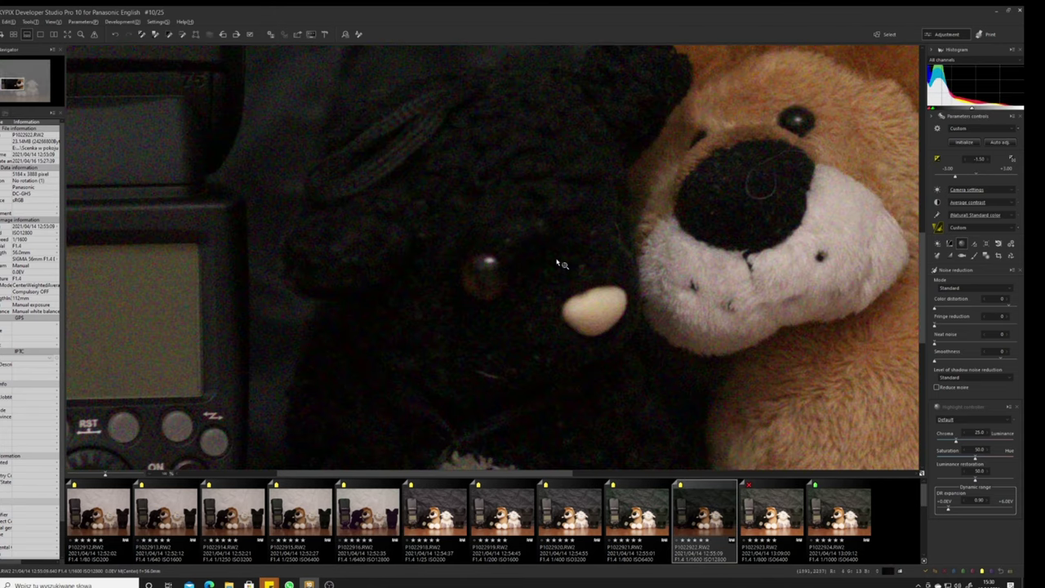
pyautogui.click(559, 263)
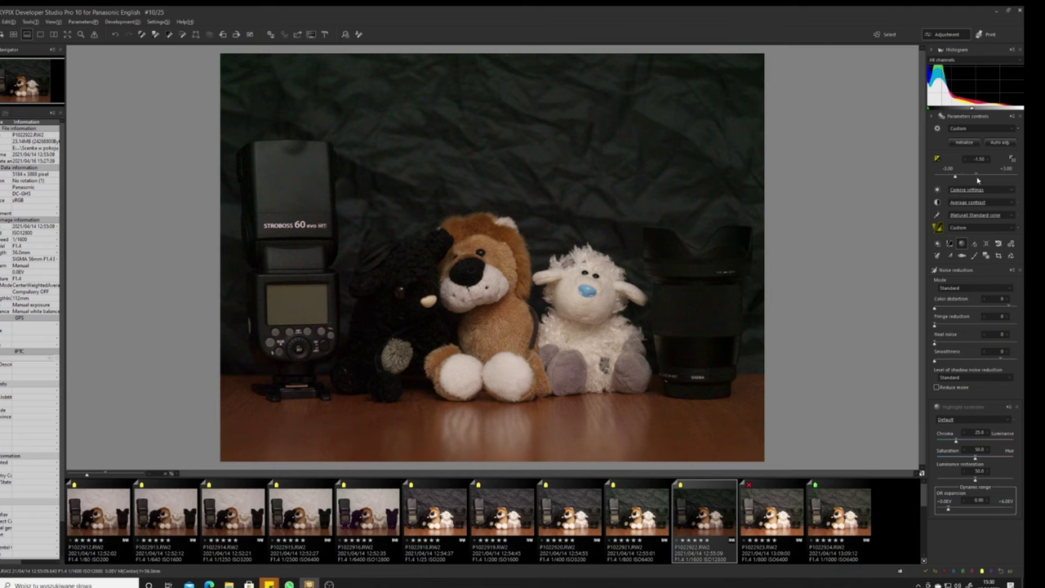
# - Reset the exposure bias of P1022922.RW2 to 0.0 and raise that of the light-background P1022916.RW2 to +1.50
pyautogui.click(976, 176)
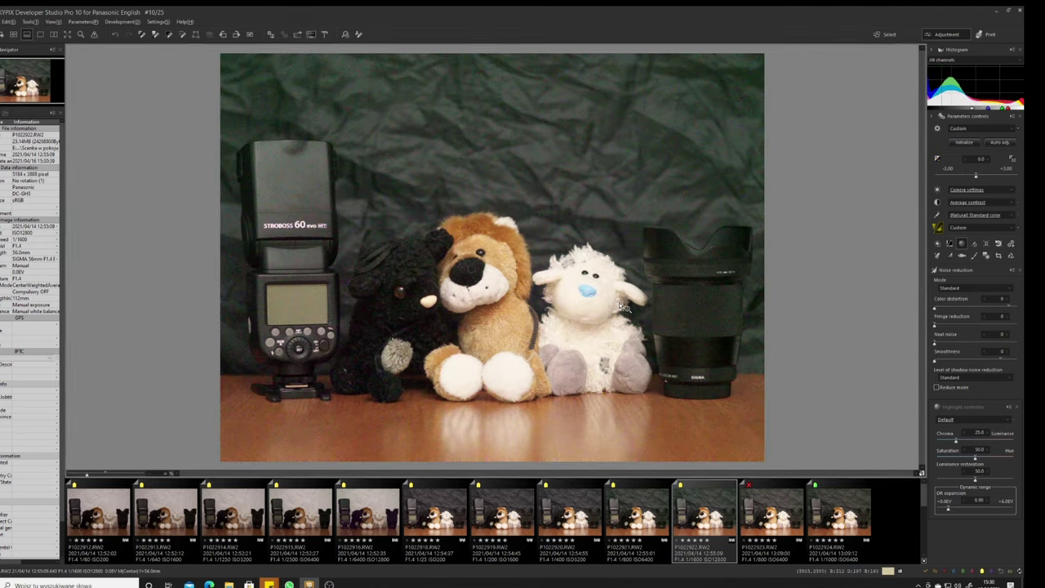
pyautogui.click(390, 535)
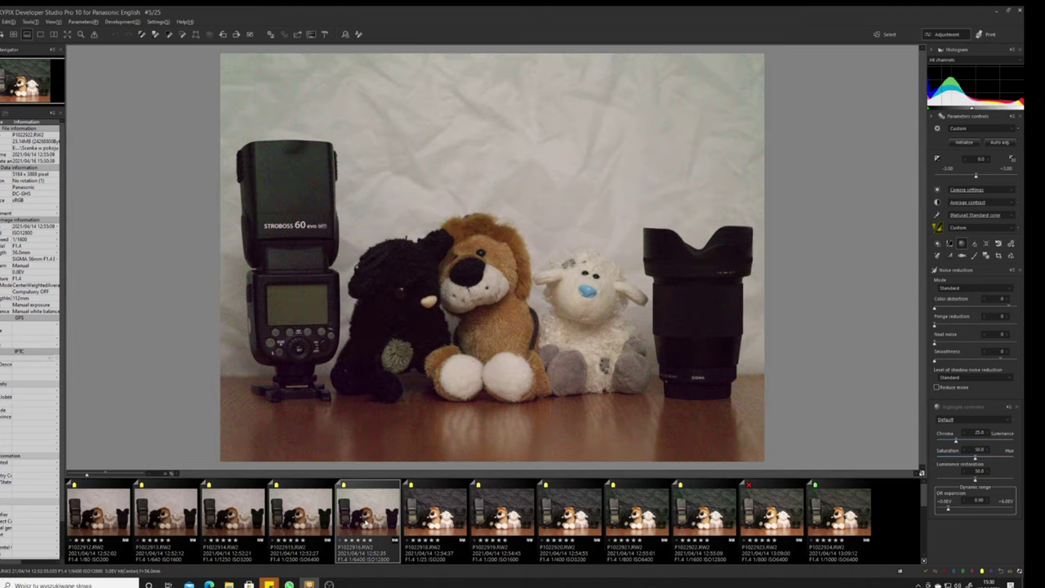
pyautogui.moveTo(982, 178); pyautogui.dragTo(997, 178)
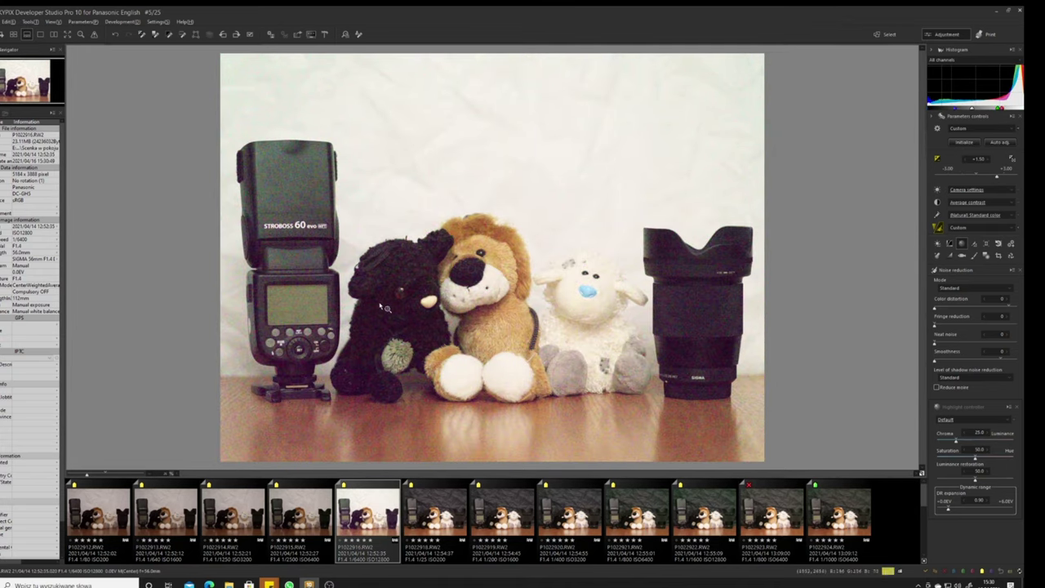
# - Compare magnified noise on the flash's display and black toy between the brightened P1022916.RW2 and the dark-background ISO 12800 photo
pyautogui.click(772, 515)
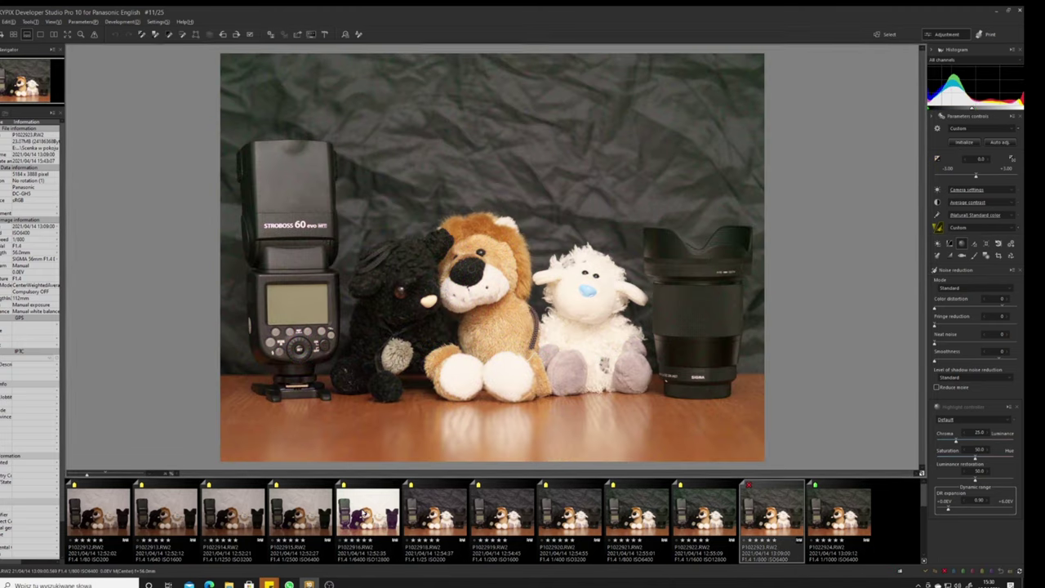
pyautogui.hotkey('ctrl', 'z')
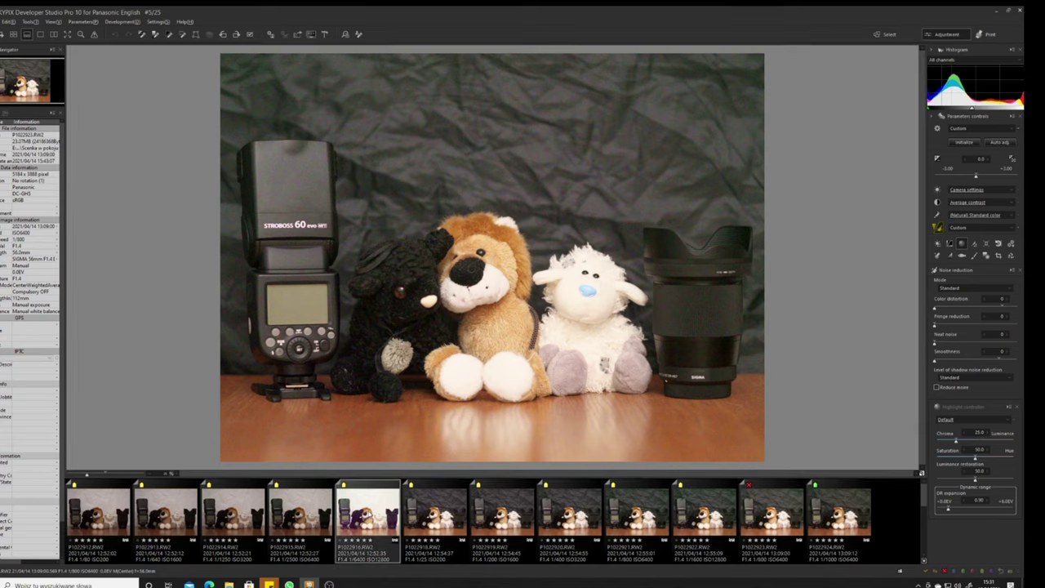
pyautogui.click(350, 299)
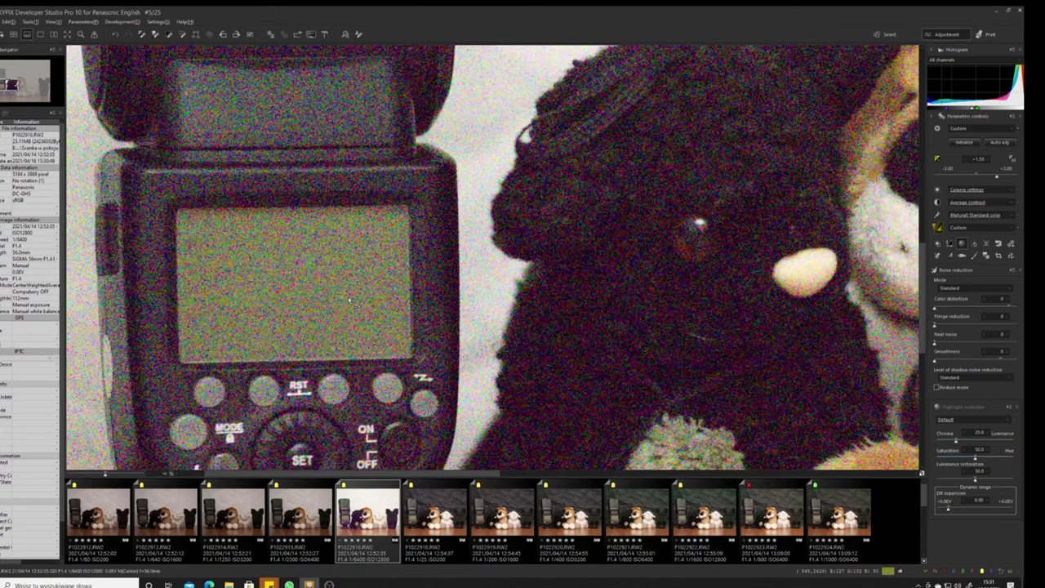
pyautogui.click(718, 512)
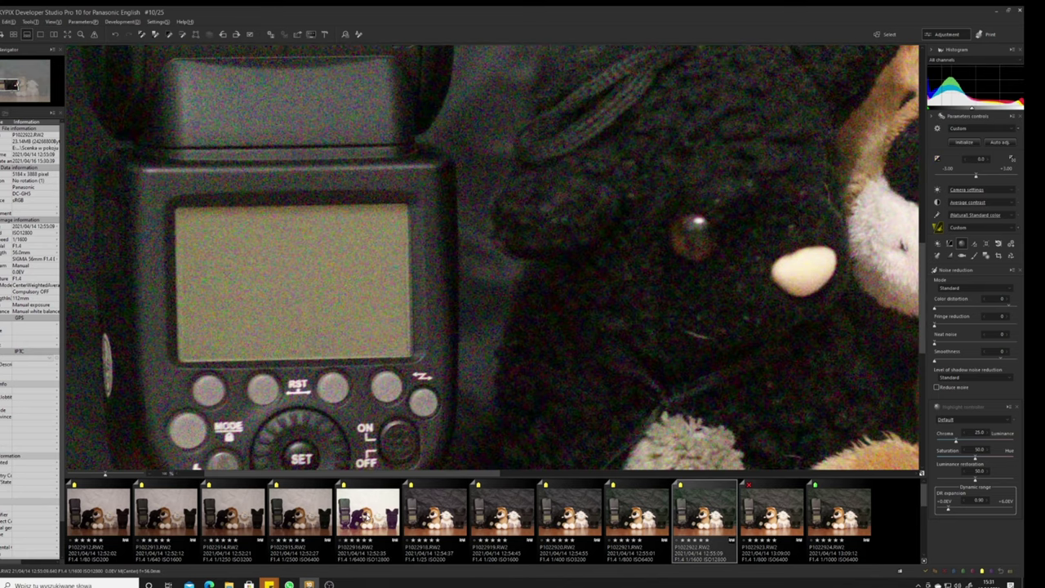
pyautogui.click(367, 517)
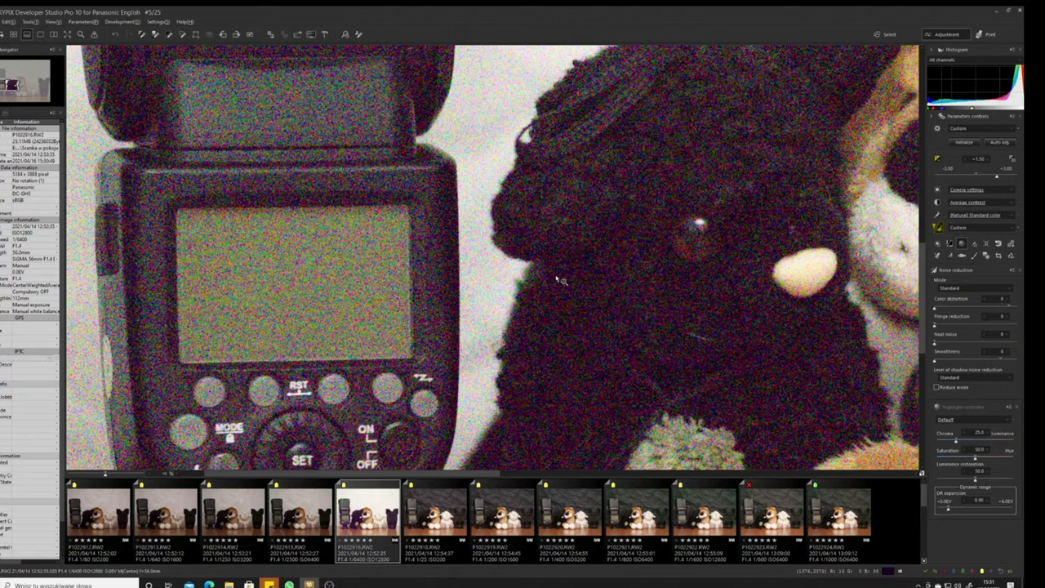
# - Set the exposure bias of the dark-background P1022922.RW2 to -0.40 and inspect the white toy up close
pyautogui.click(556, 279)
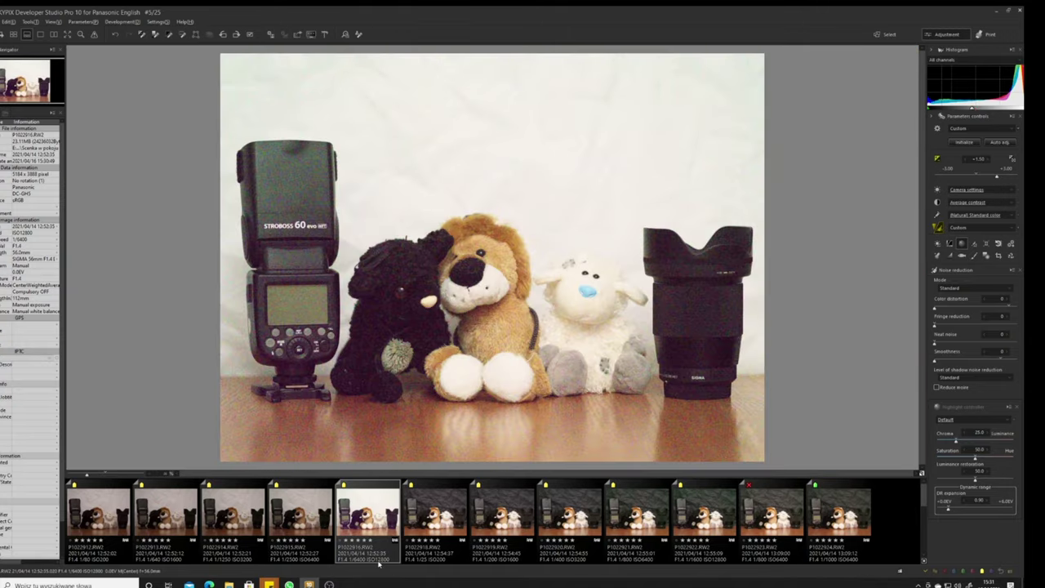
pyautogui.click(722, 555)
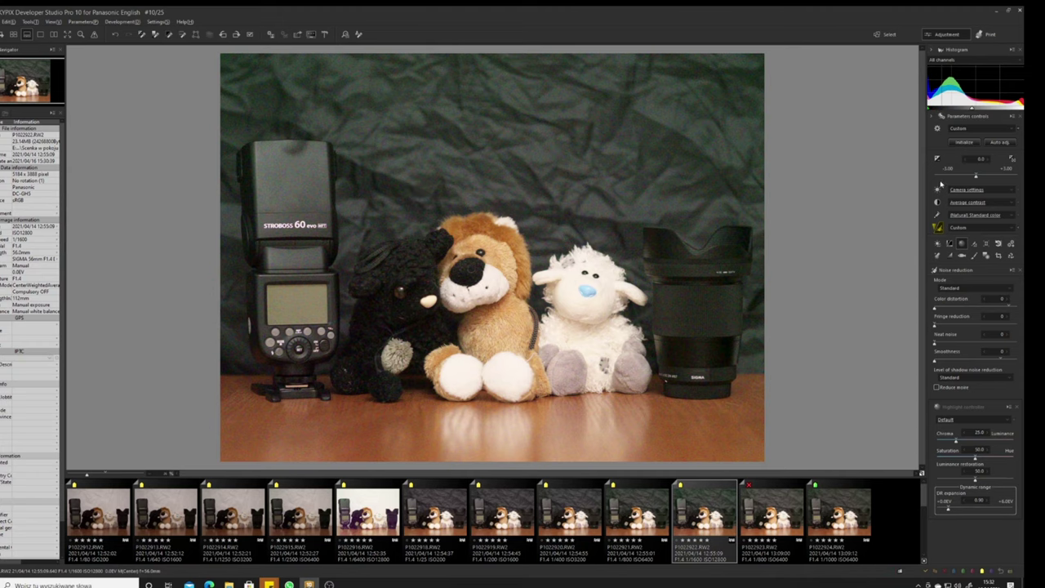
pyautogui.moveTo(976, 177); pyautogui.dragTo(971, 176)
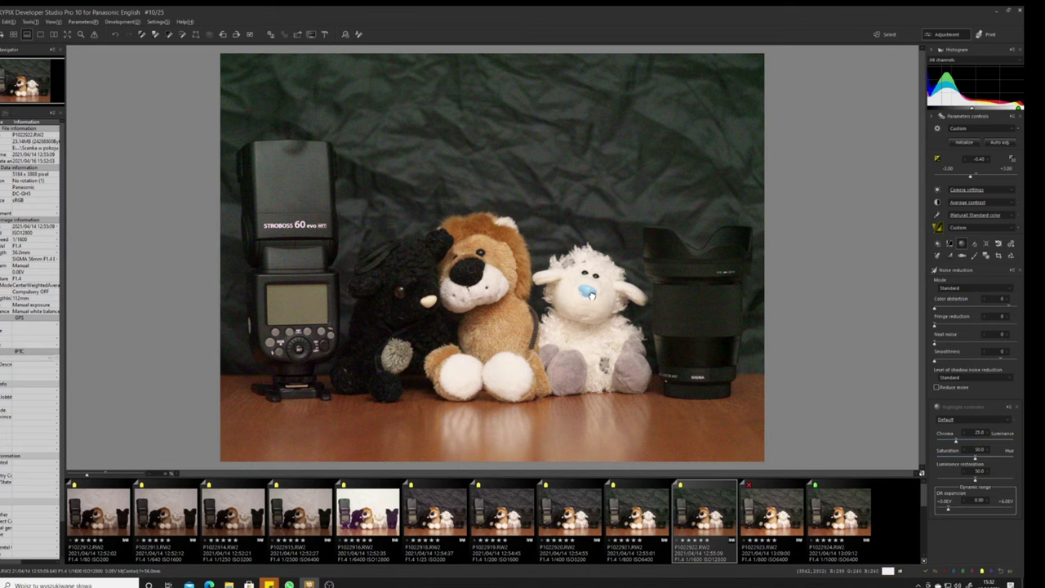
pyautogui.click(597, 298)
pyautogui.click(506, 220)
# - Return the exposure bias of the light-background P1022916.RW2 to 0.0 and select P1022922.RW2 again
pyautogui.click(371, 508)
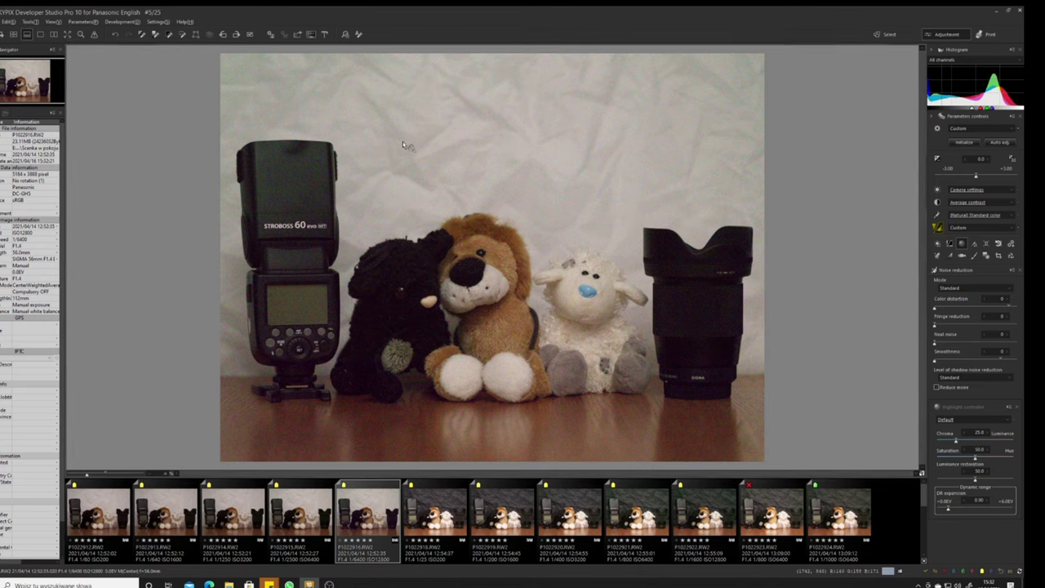
pyautogui.click(478, 238)
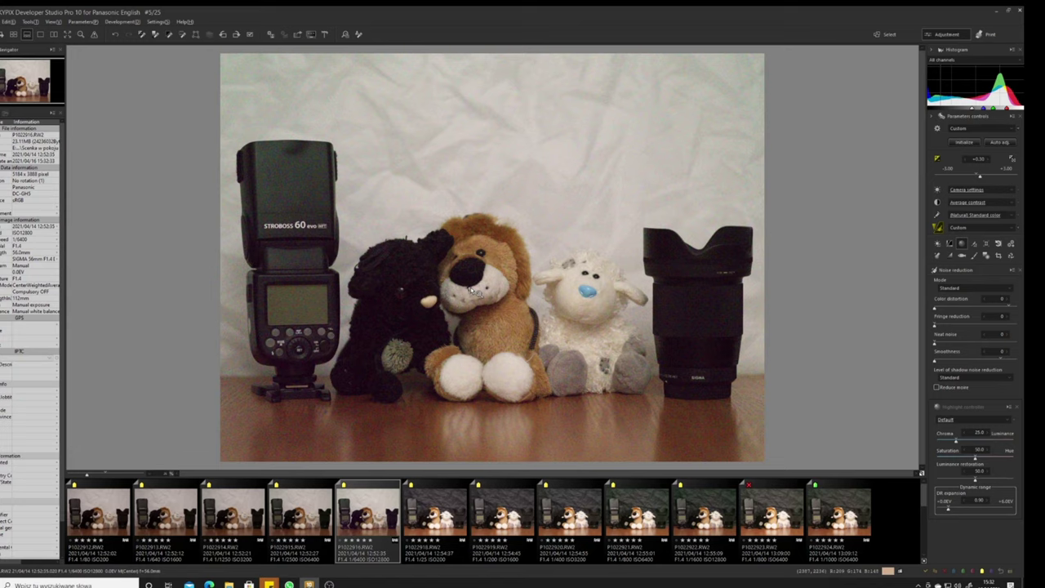
pyautogui.moveTo(982, 179); pyautogui.dragTo(976, 179)
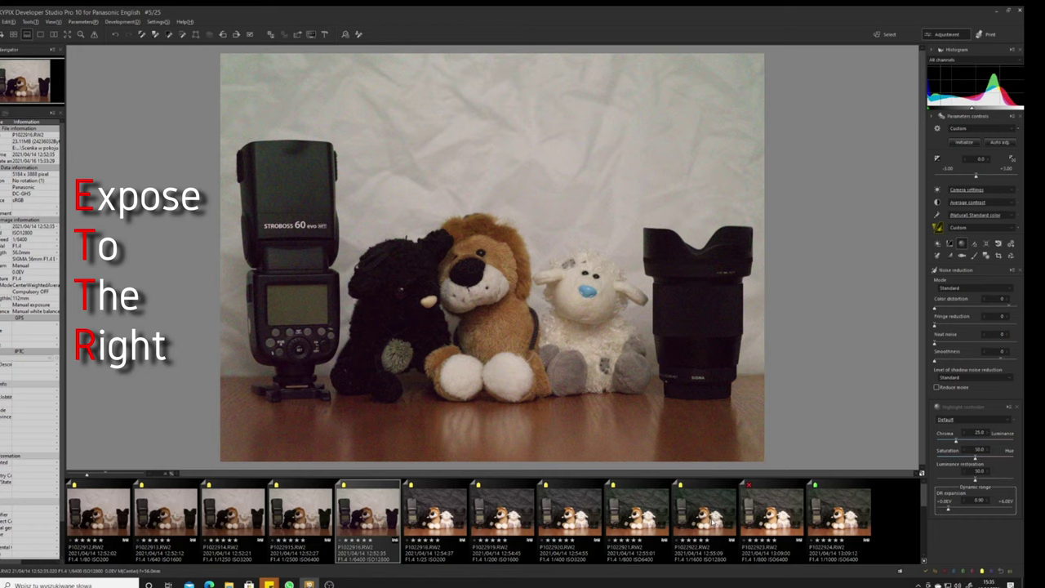
pyautogui.click(713, 521)
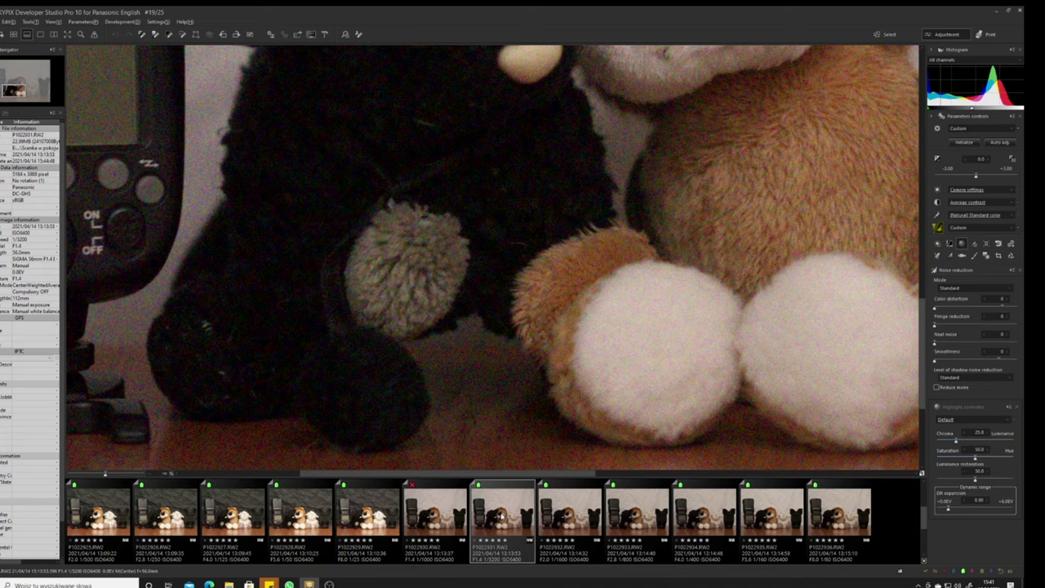
# - Frame the black toy's paw and flash in P1022931.RW2 and compare noise through the ISO 6400 photos from f/1.4 to f/8
pyautogui.moveTo(310, 301); pyautogui.dragTo(412, 384)
pyautogui.moveTo(439, 334); pyautogui.dragTo(412, 236)
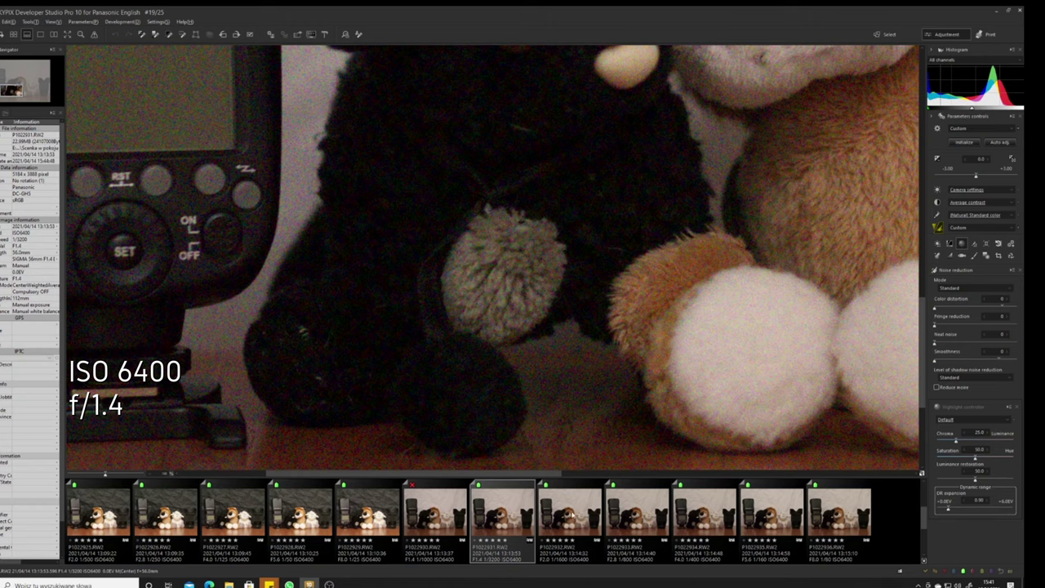
pyautogui.click(570, 514)
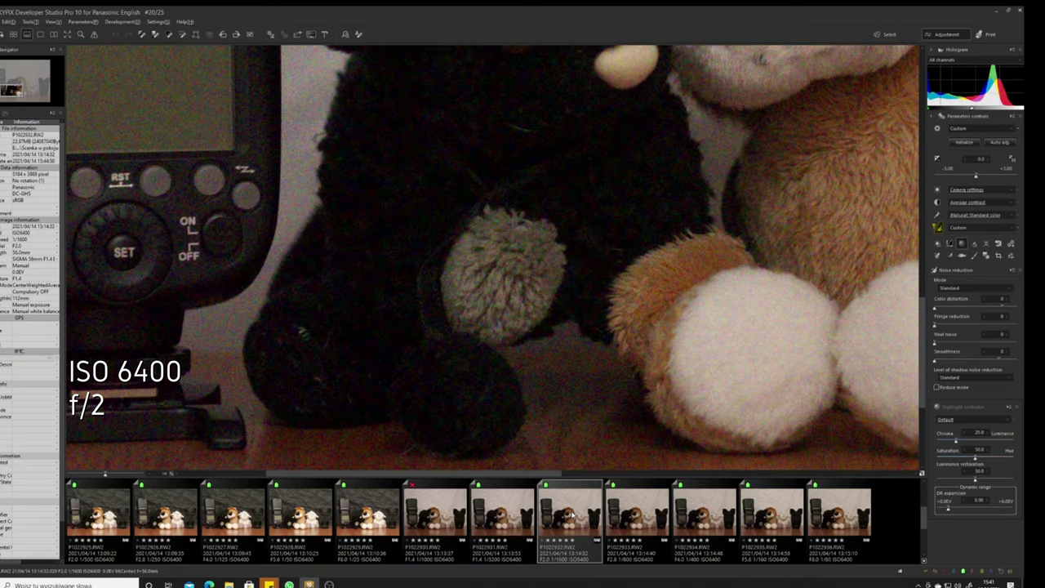
pyautogui.click(626, 514)
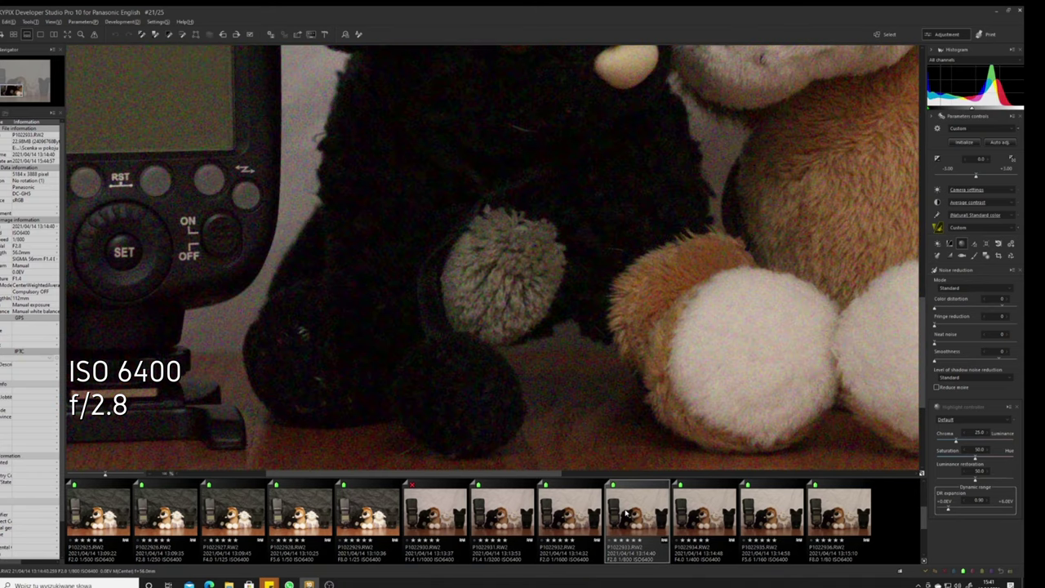
pyautogui.click(704, 512)
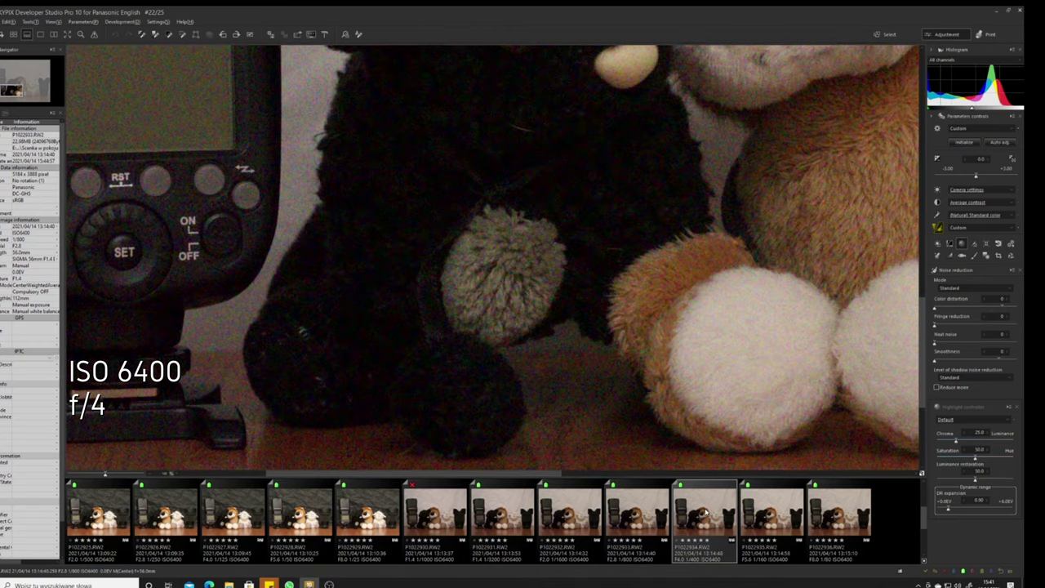
pyautogui.click(777, 517)
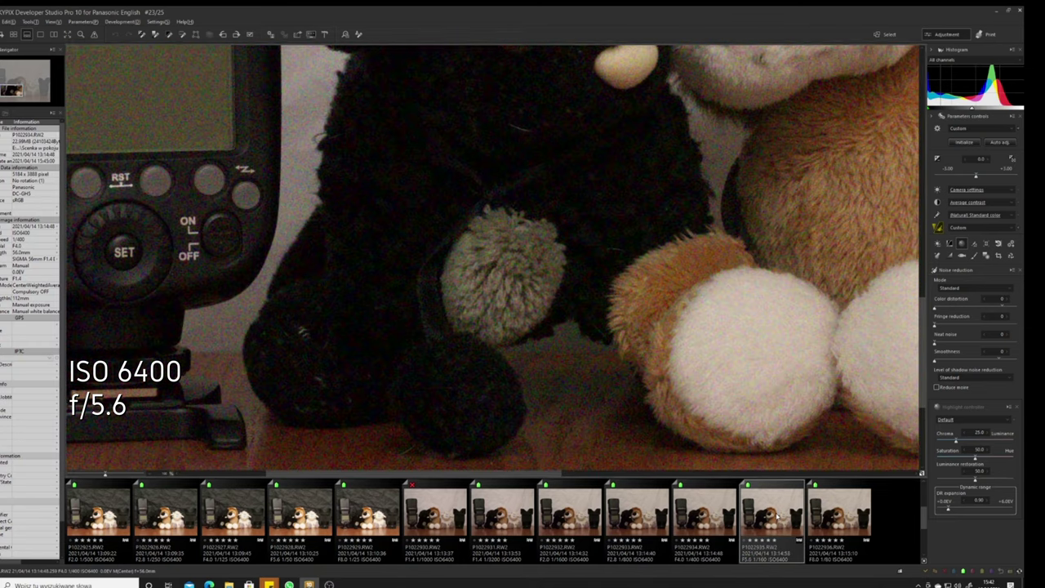
pyautogui.click(842, 518)
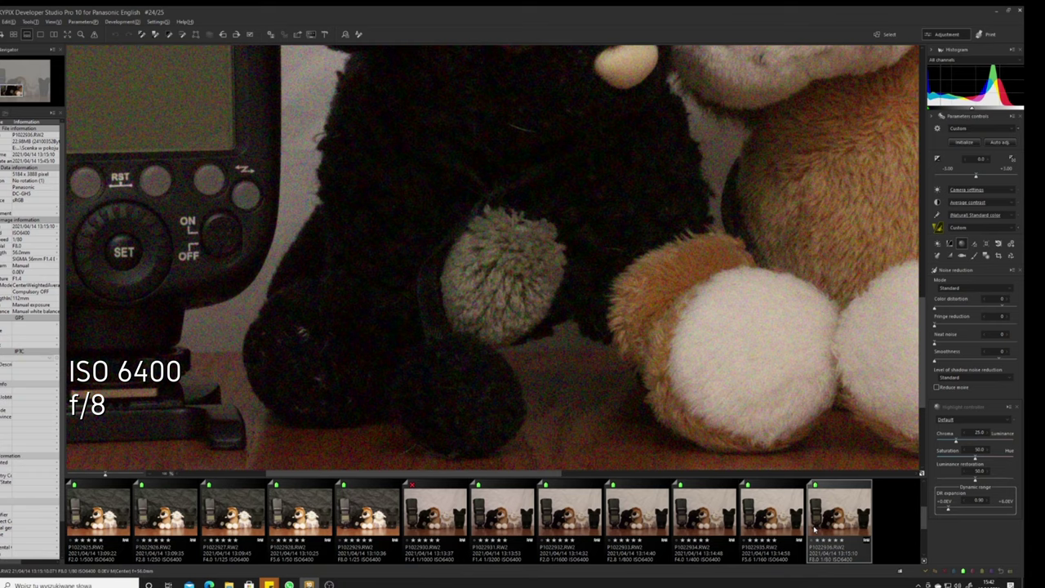
# - Alternate between the f/1.4 P1022931.RW2 and the f/8 P1022936.RW2 to compare noise directly
pyautogui.click(505, 514)
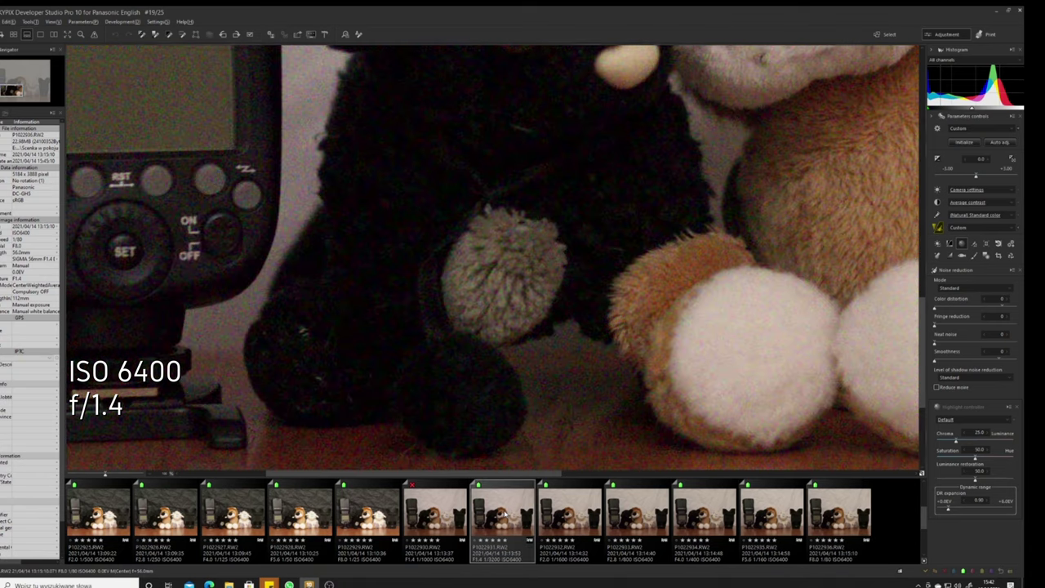
pyautogui.click(851, 534)
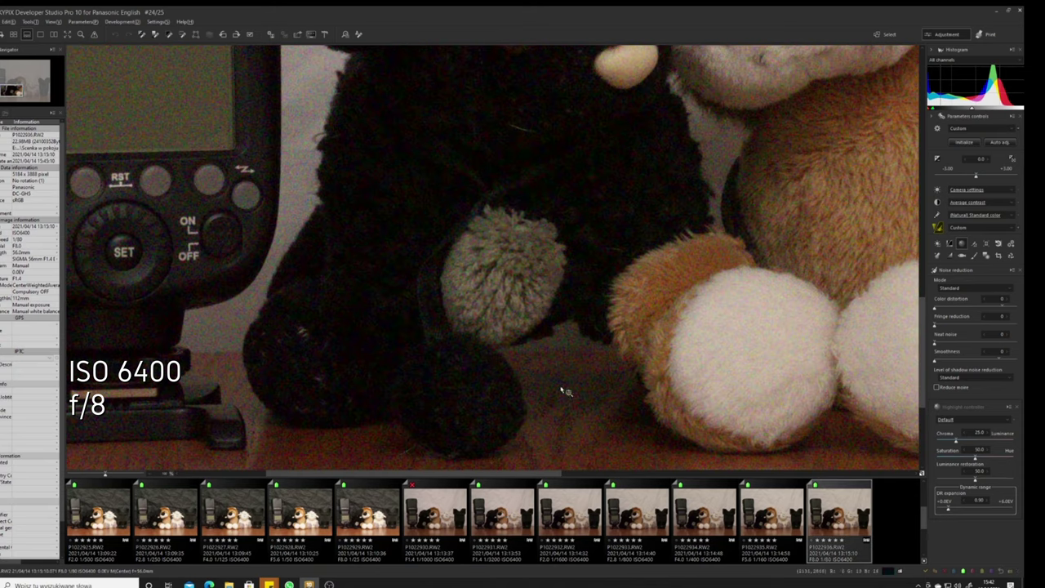
pyautogui.click(504, 523)
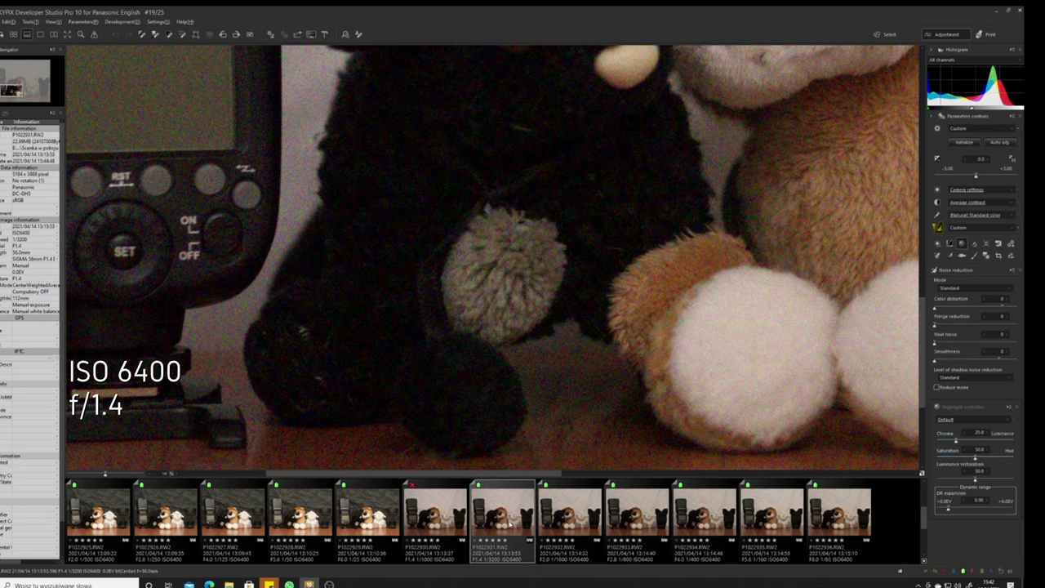
pyautogui.click(848, 519)
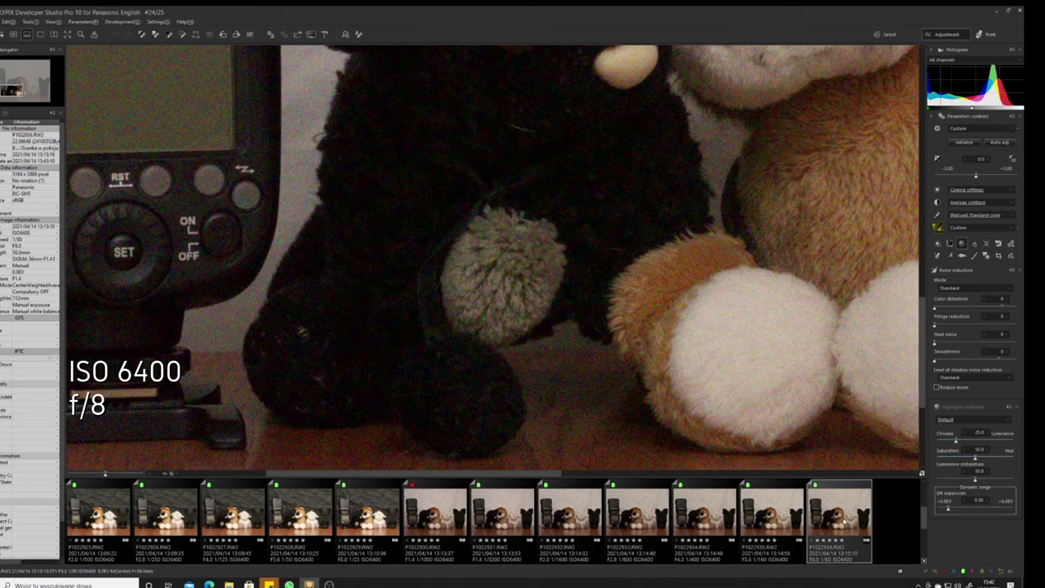
# - Compare noise in the light-background ISO 6400 photos in reverse aperture order, from f/5.6 back to f/1.4
pyautogui.click(780, 520)
pyautogui.click(702, 511)
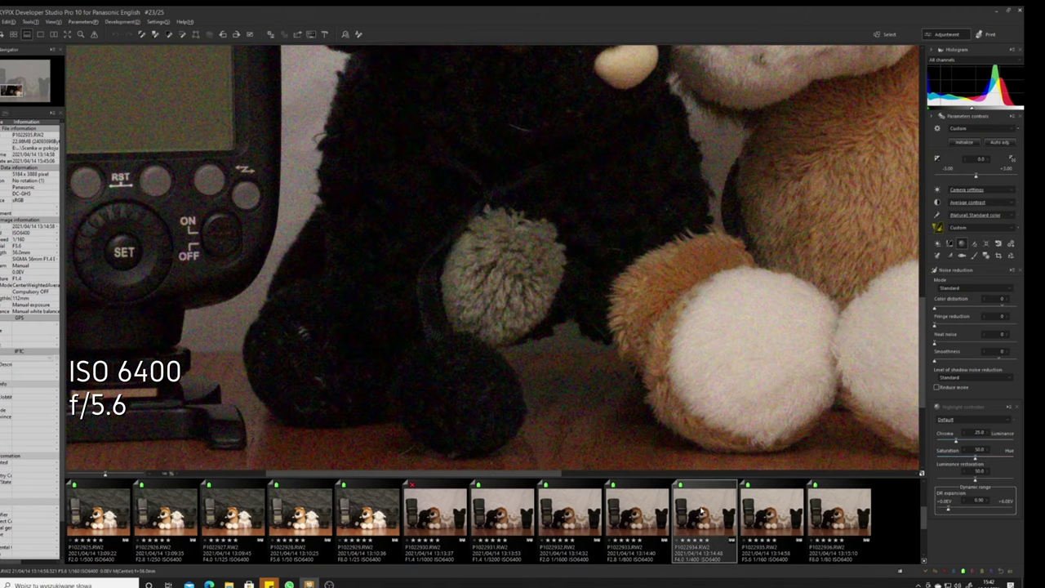
pyautogui.click(658, 508)
pyautogui.click(572, 511)
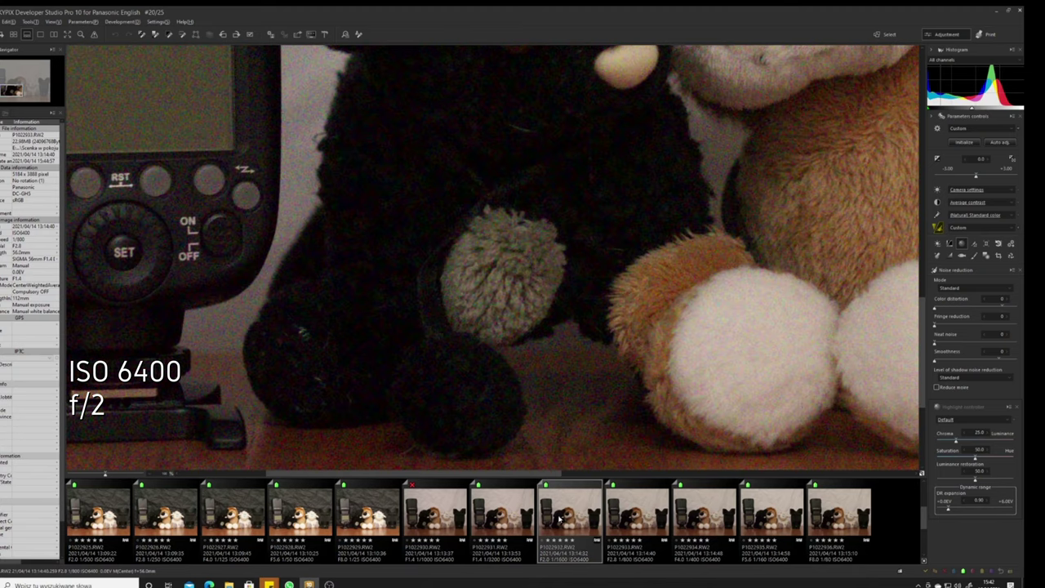
pyautogui.click(497, 515)
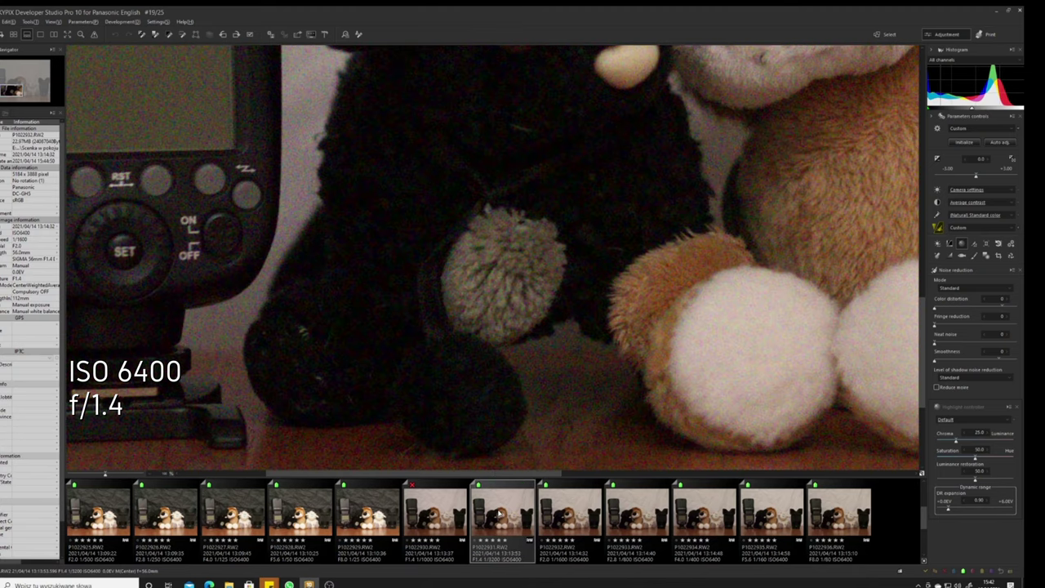
# - Review the ISO 6400 photos once more from f/2 up to f/8 and return to the f/1.4 shot
pyautogui.click(589, 516)
pyautogui.click(640, 514)
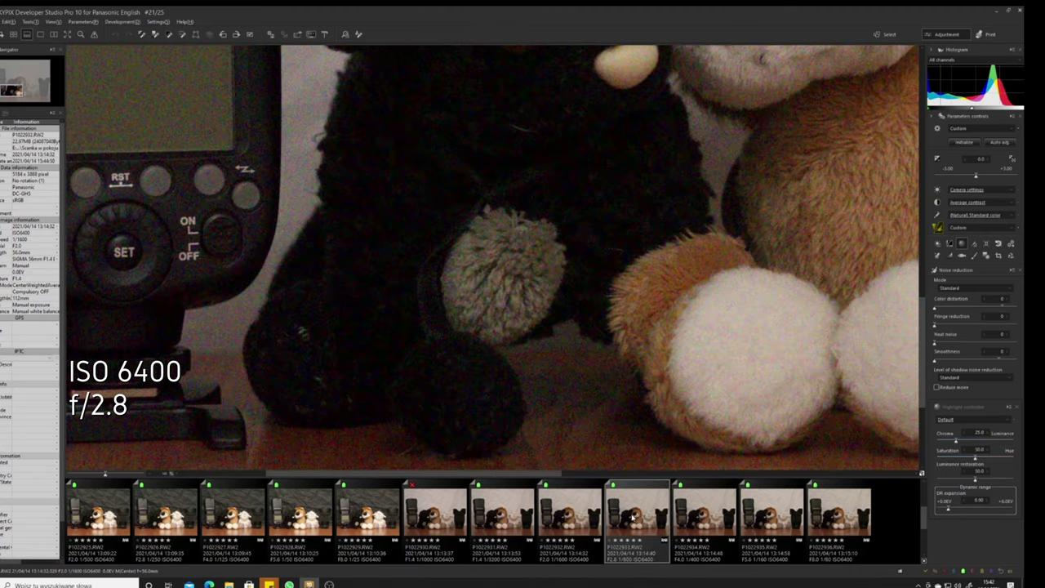
pyautogui.click(709, 521)
pyautogui.press('Right')
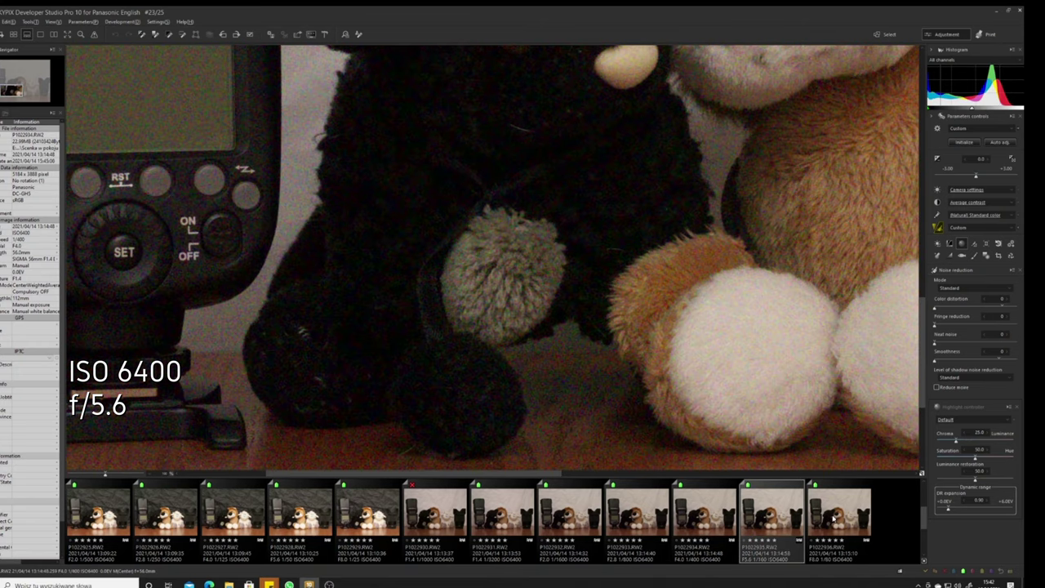
pyautogui.press('Right')
pyautogui.click(518, 516)
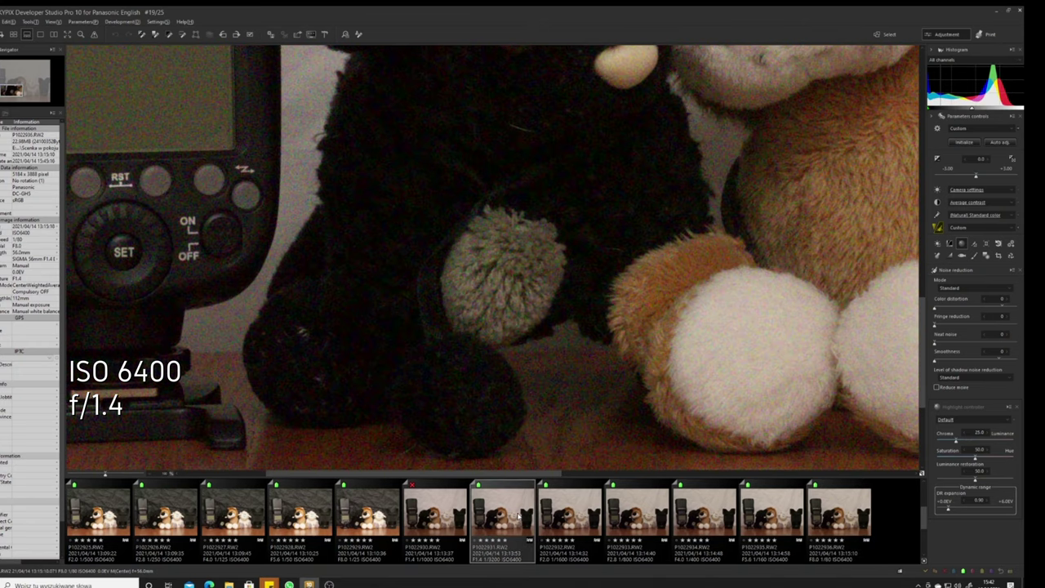